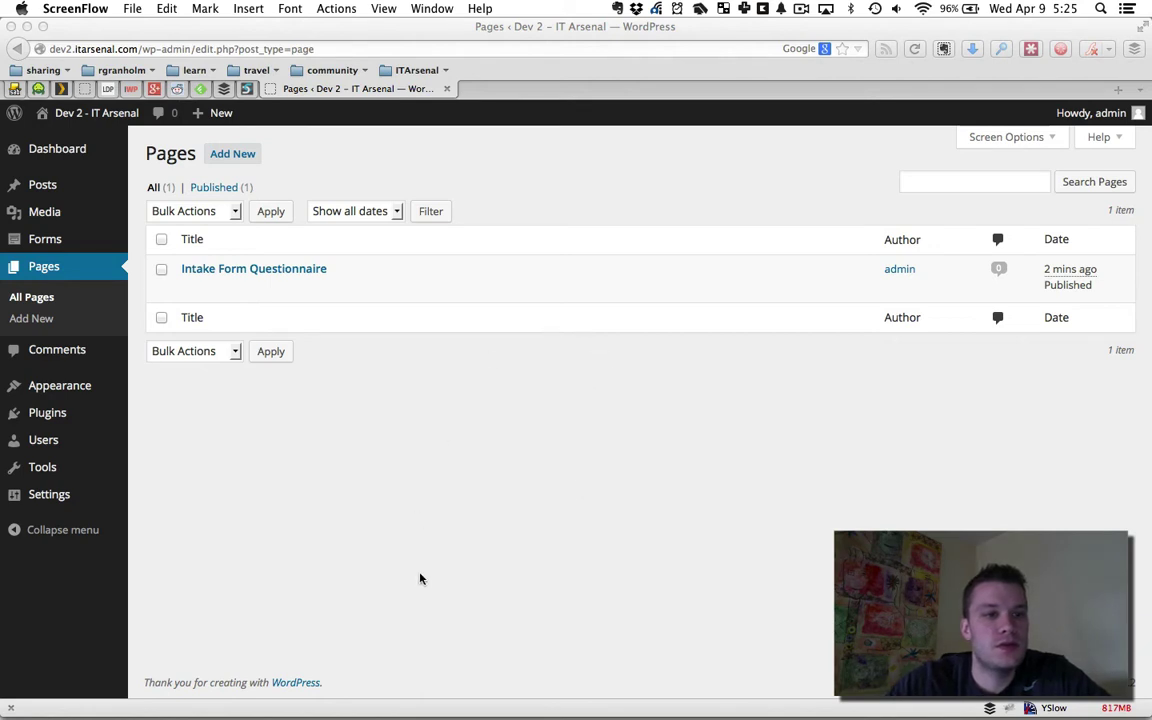
Create a new Gravity Forms form titled 'Intake' from Forms > New Form
{"action": "left_click", "coordinate": [52, 238]}
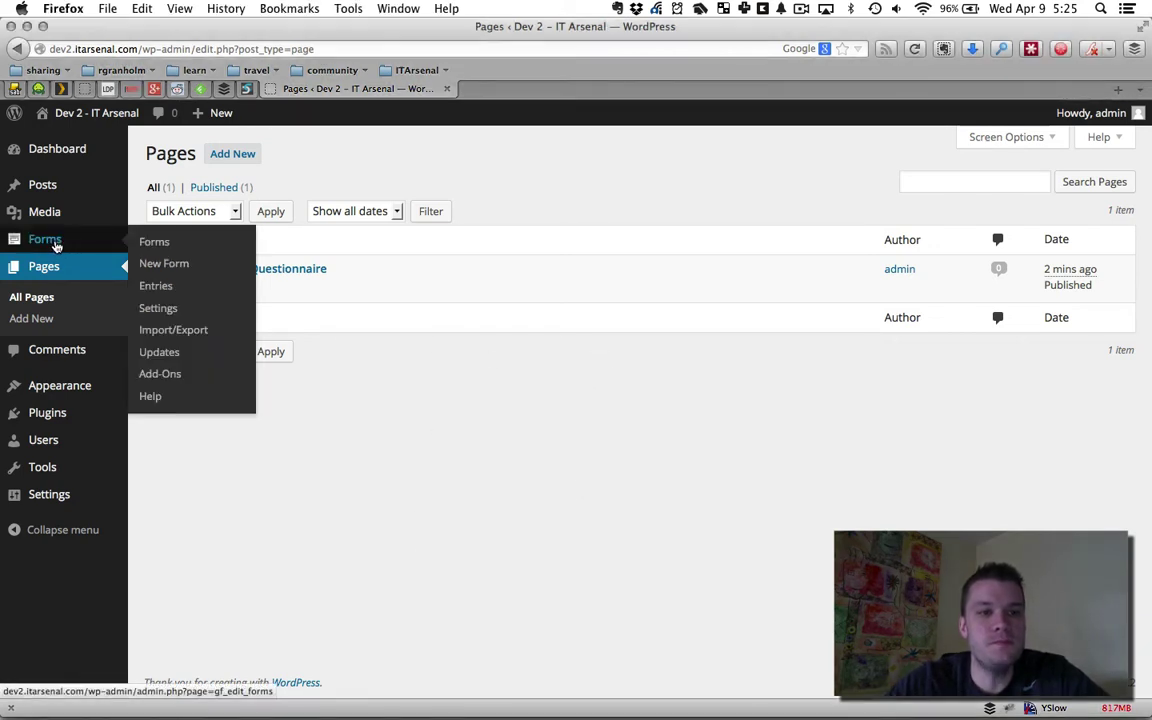
{"action": "left_click", "coordinate": [166, 262]}
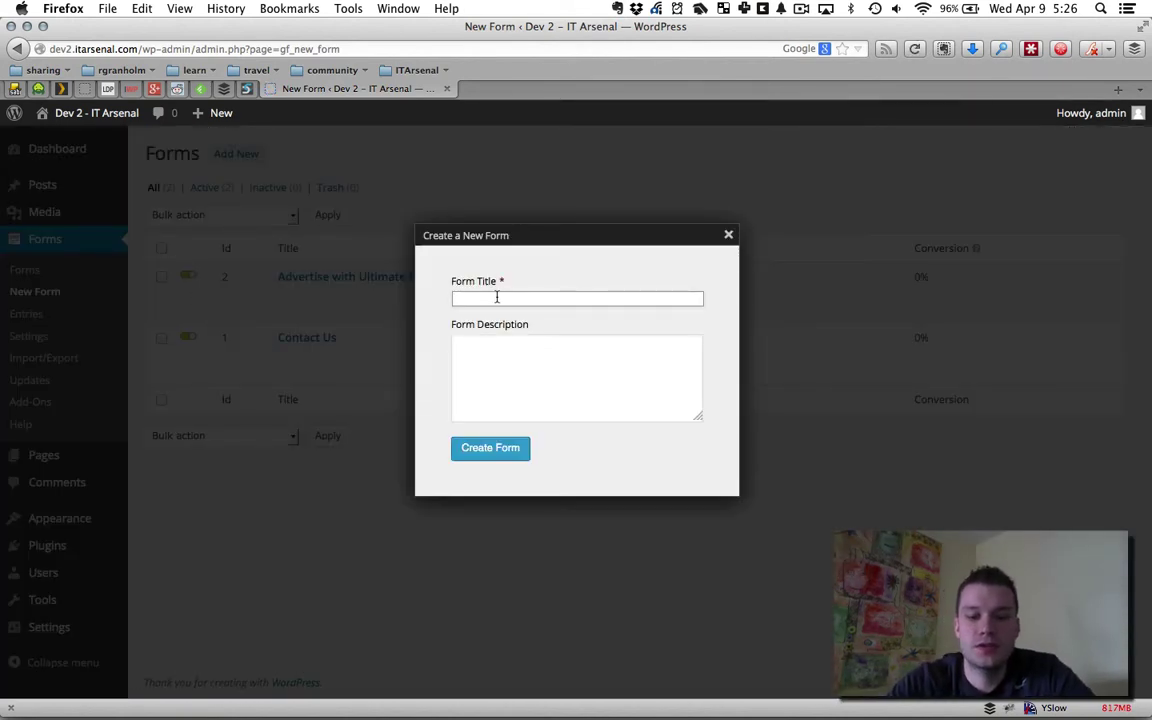
{"action": "type", "text": "Intake"}
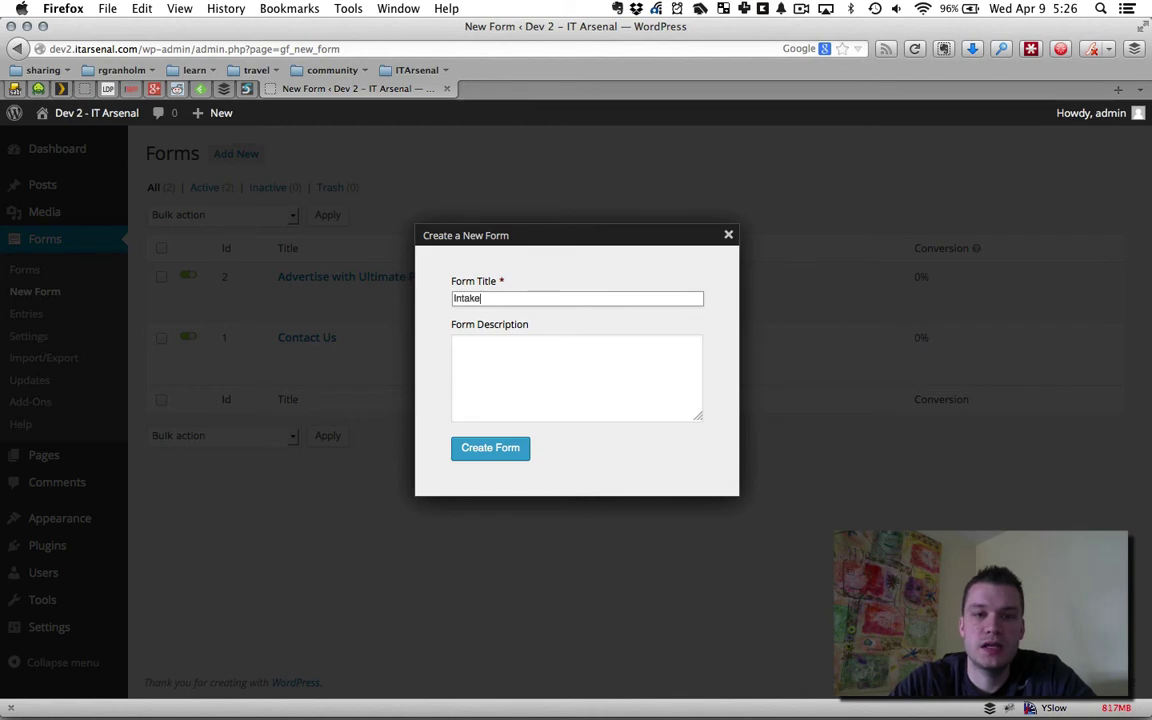
{"action": "left_click", "coordinate": [493, 456]}
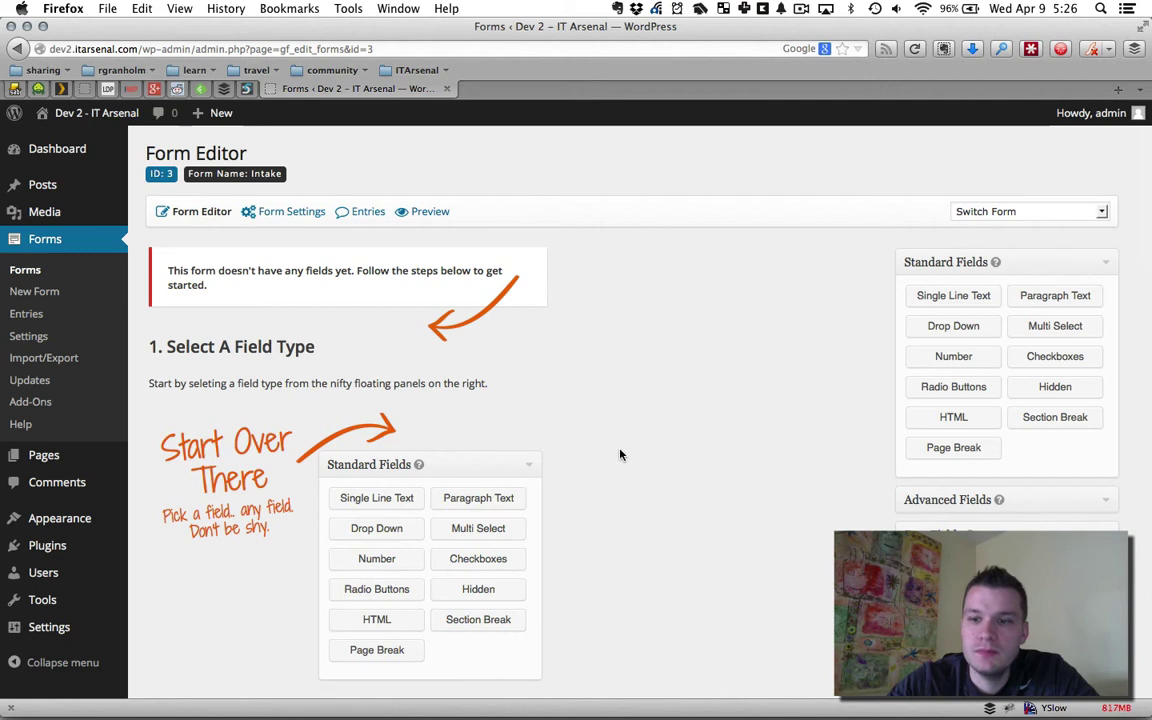
Add a Name field and then a List field from Advanced Fields to the Intake form
{"action": "left_click", "coordinate": [956, 498]}
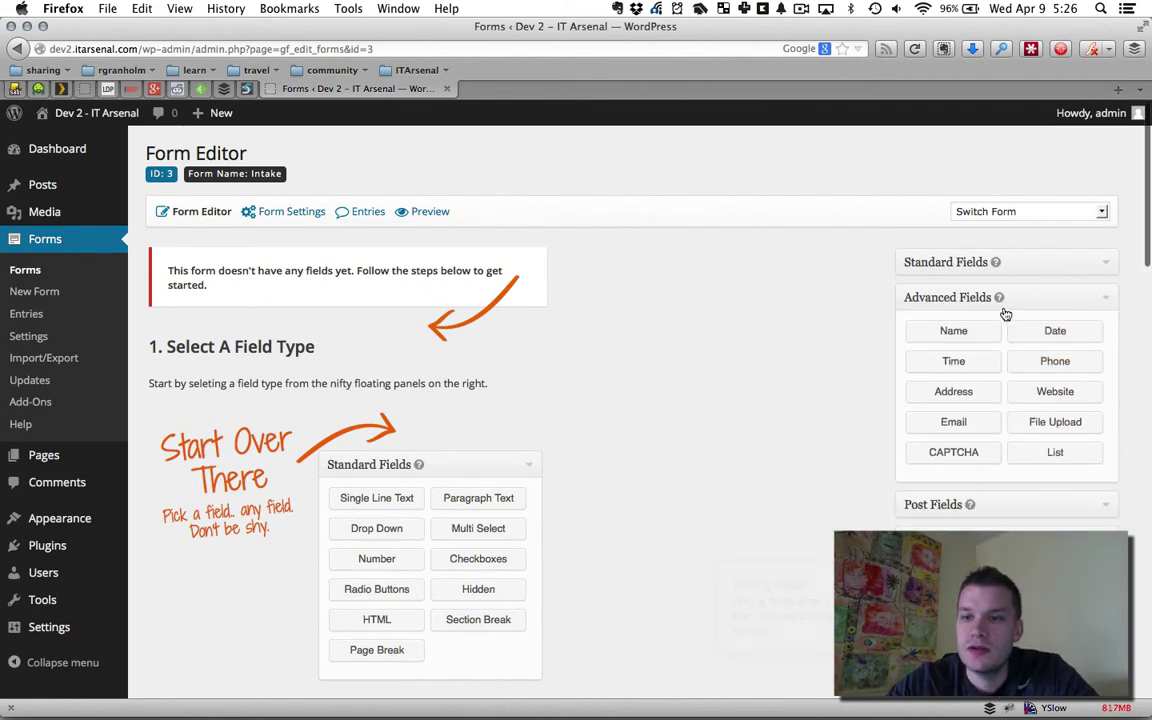
{"action": "left_click", "coordinate": [975, 336]}
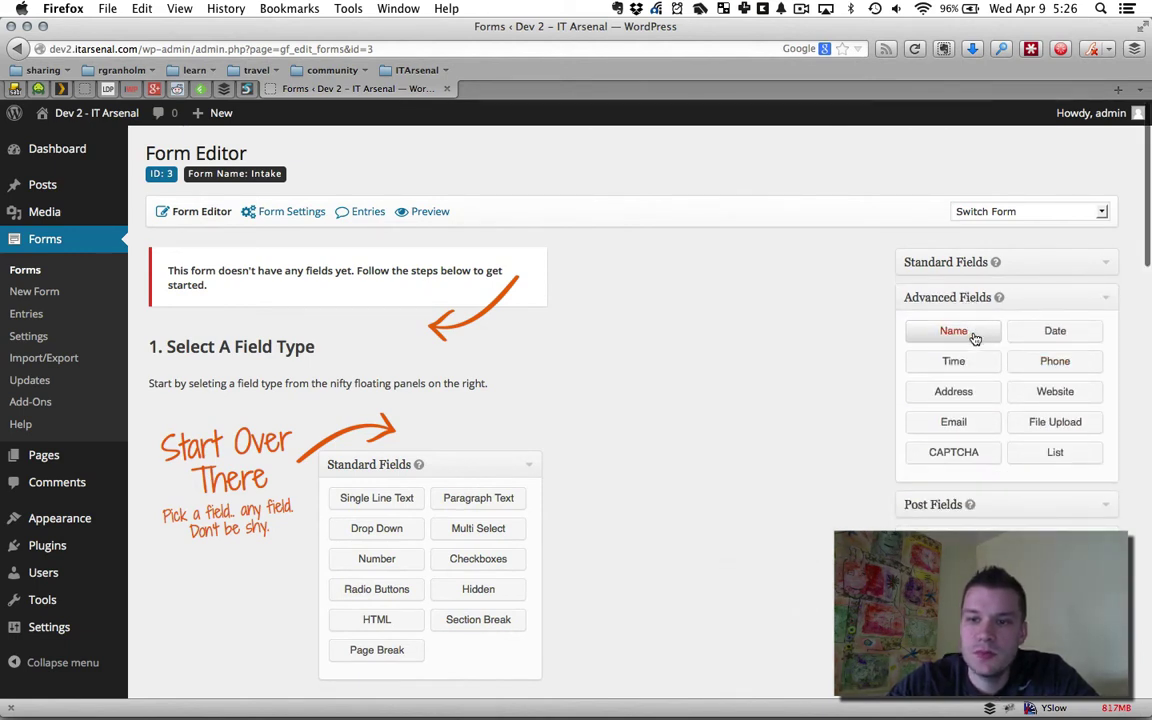
{"action": "left_click", "coordinate": [1047, 454]}
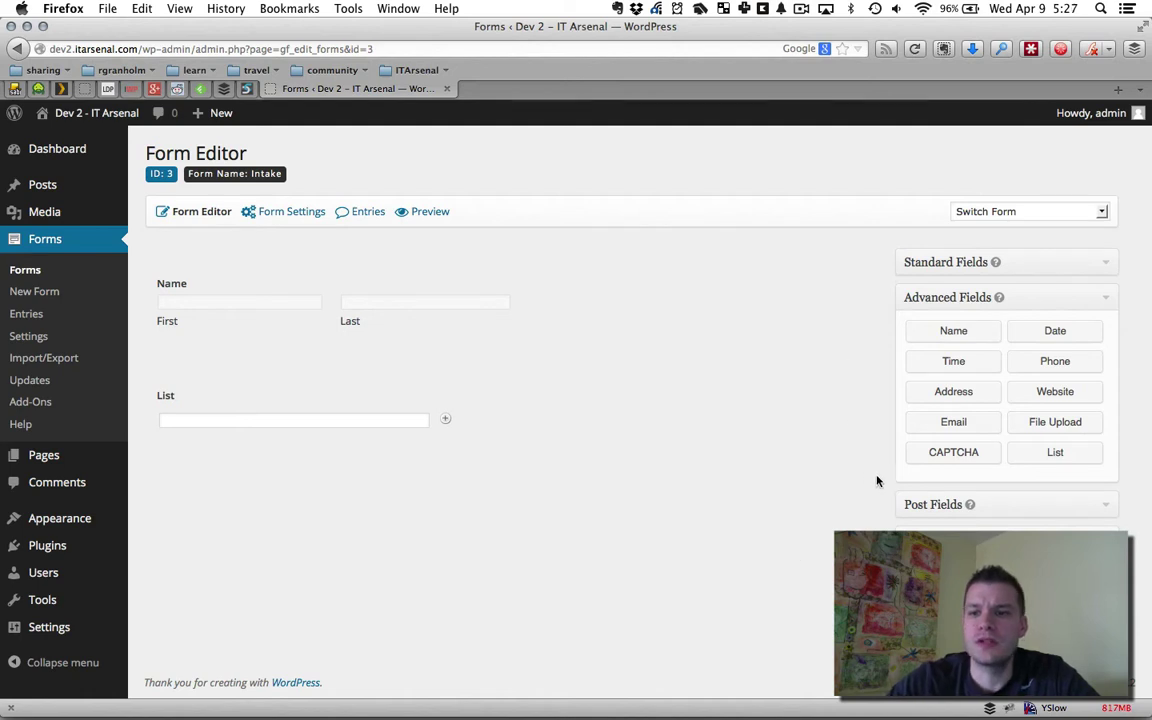
Add a Drop Down field below List and label it 'Where are you from?'
{"action": "left_click", "coordinate": [931, 263]}
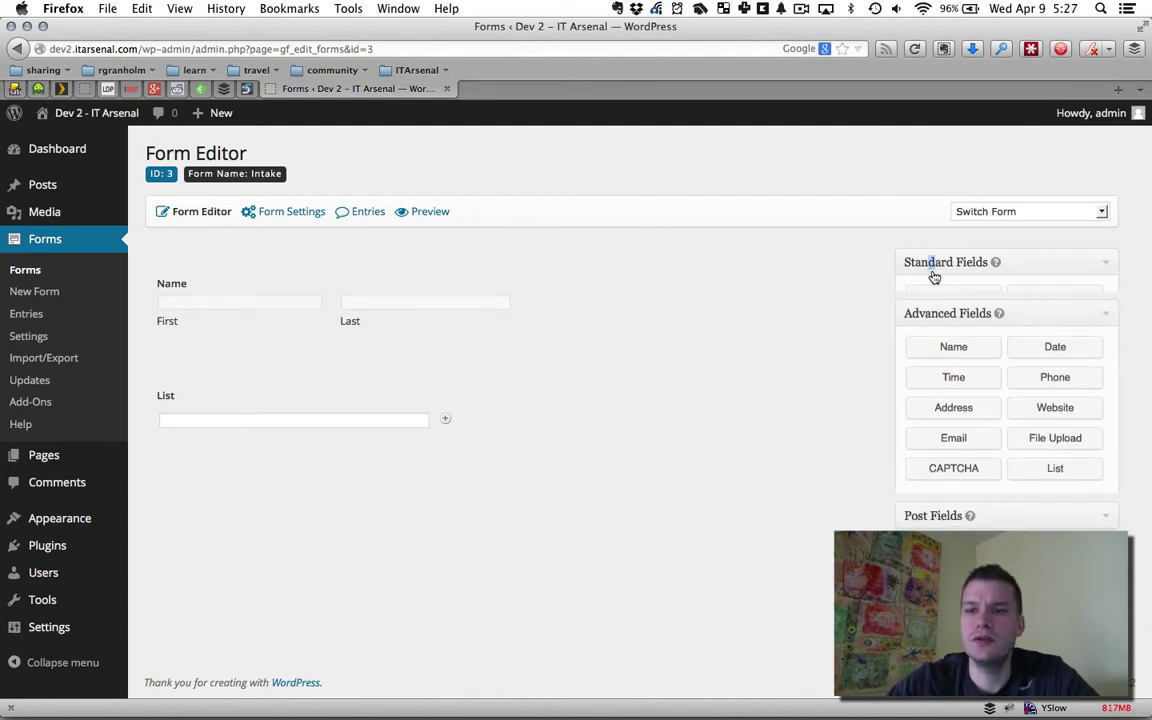
{"action": "left_click", "coordinate": [933, 330]}
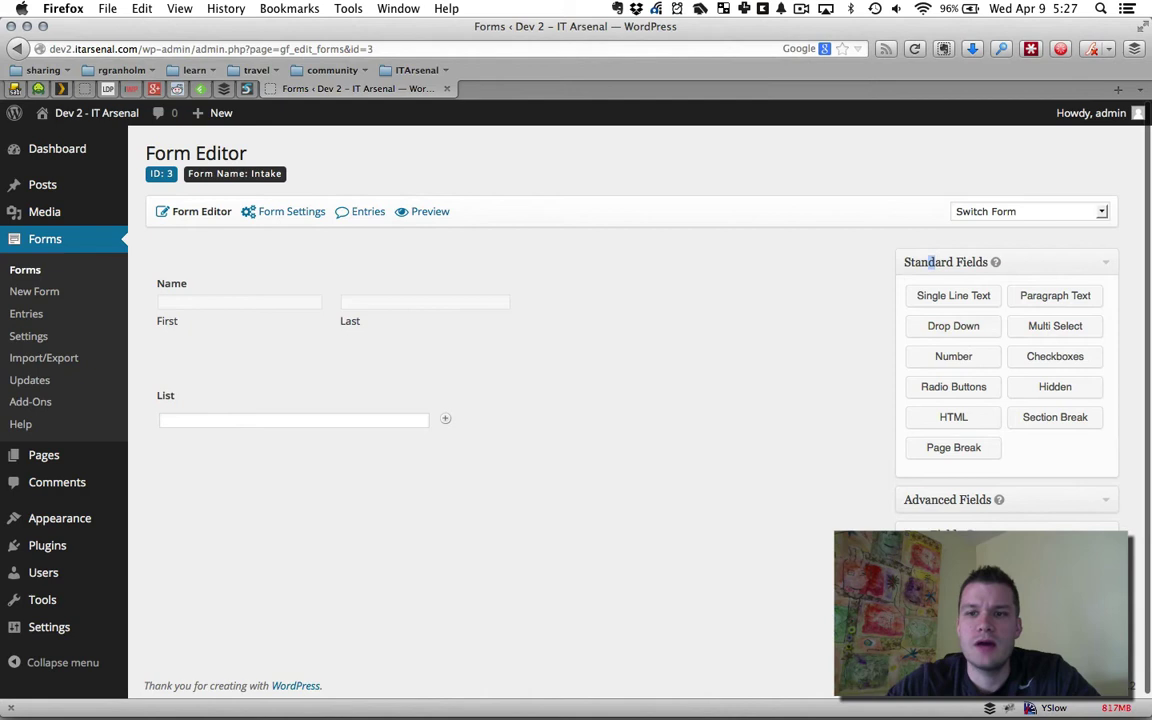
{"action": "left_click", "coordinate": [405, 506]}
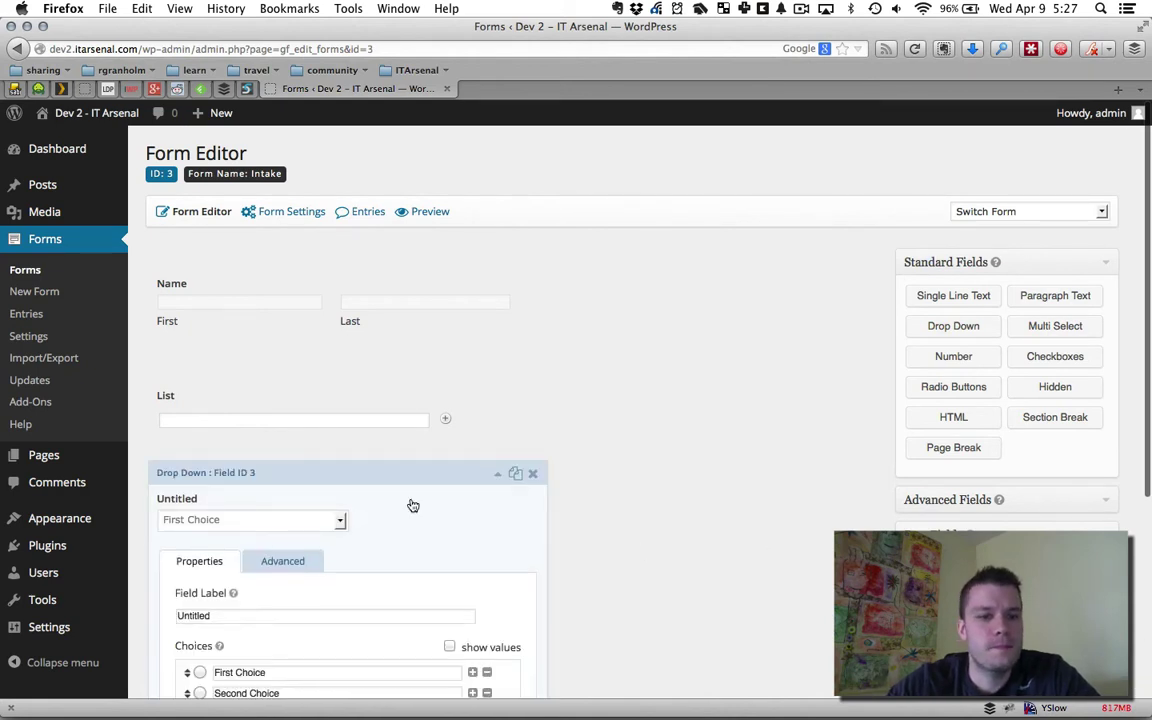
{"action": "scroll", "coordinate": [815, 460], "scroll_direction": "down", "scroll_amount": 2}
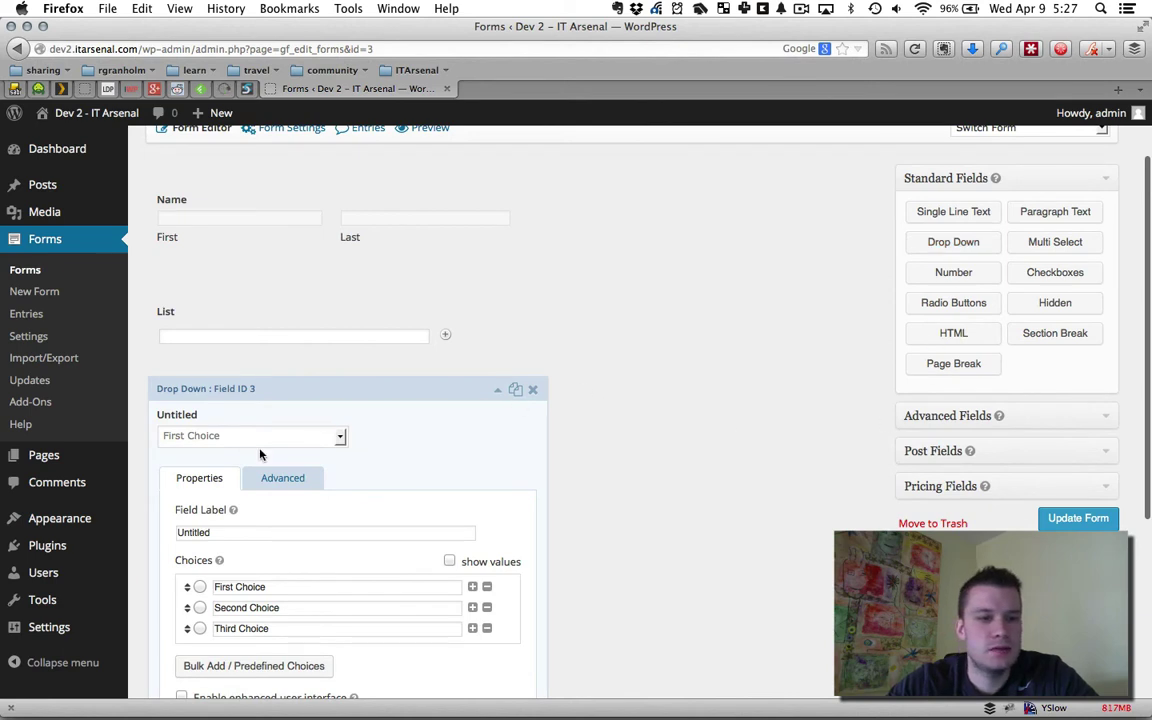
{"action": "double_click", "coordinate": [232, 532]}
{"action": "type", "text": "W"}
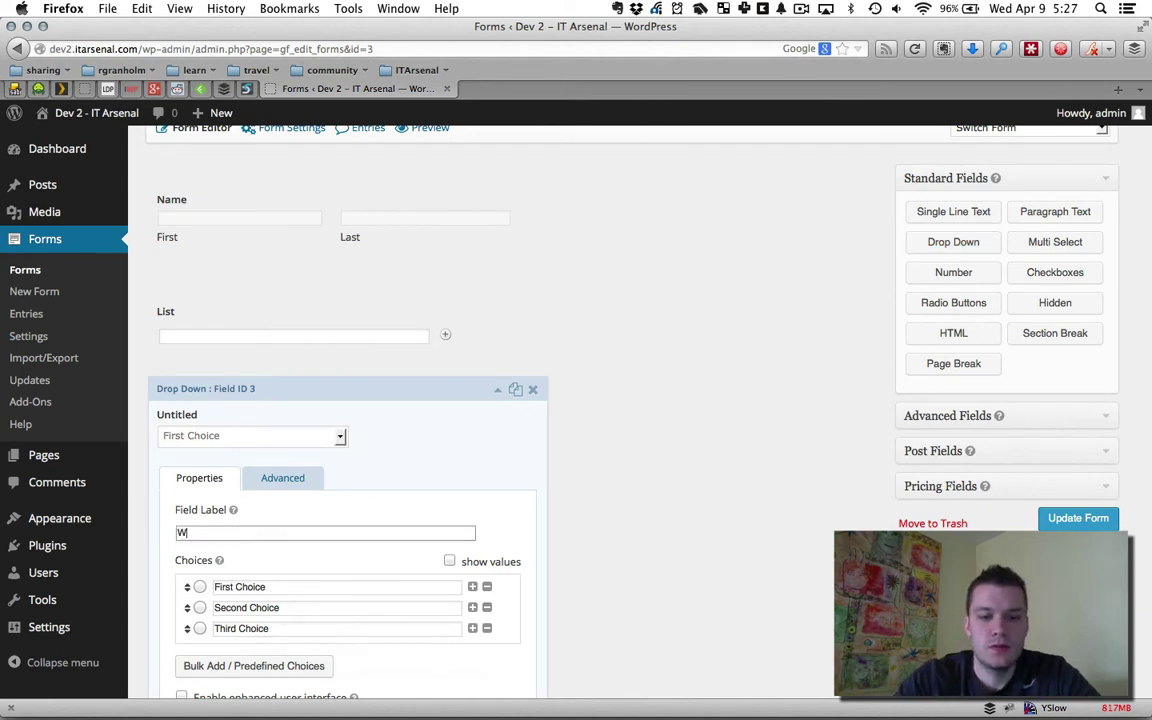
{"action": "type", "text": "here are you from?"}
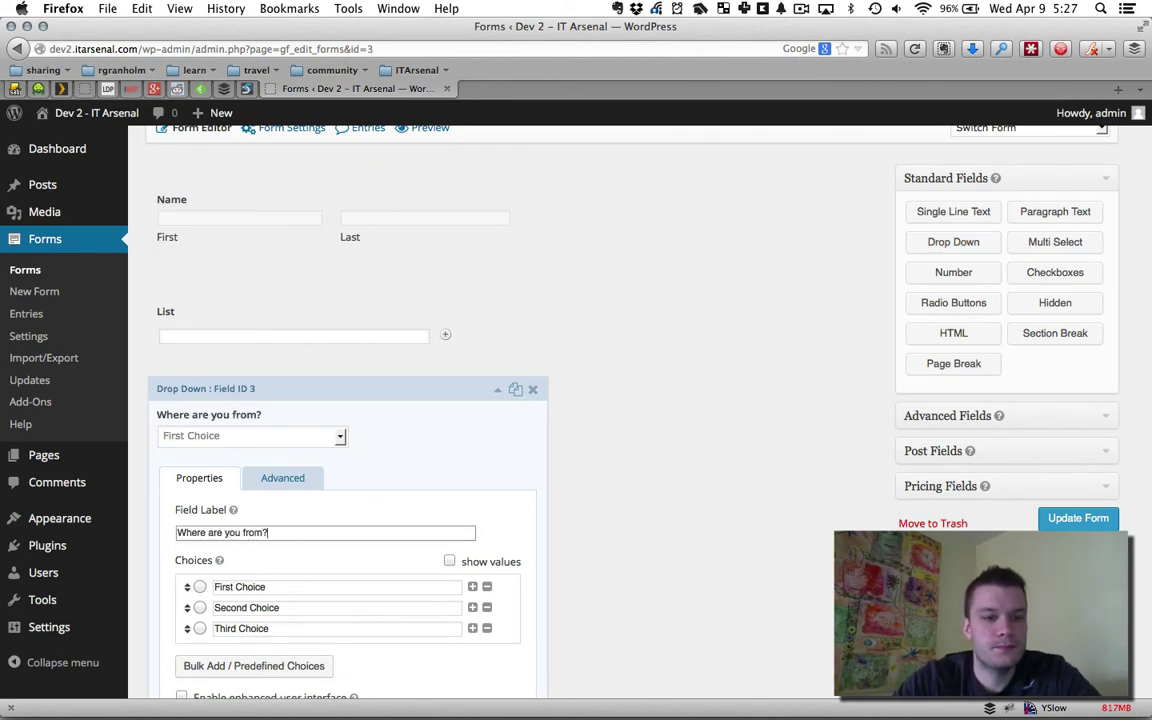
Set the drop-down choices to Earth, Mars and Venus, then collapse its settings
{"action": "triple_click", "coordinate": [267, 589]}
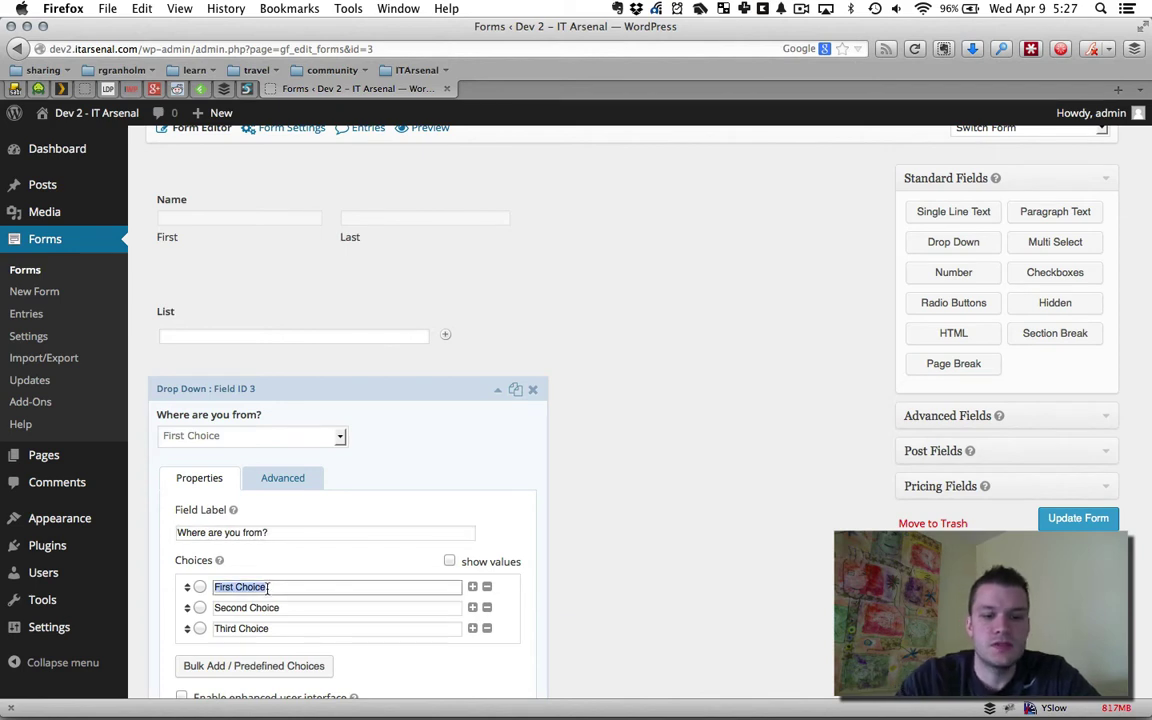
{"action": "type", "text": "Earth"}
{"action": "key", "text": "Tab"}
{"action": "key", "text": "Tab"}
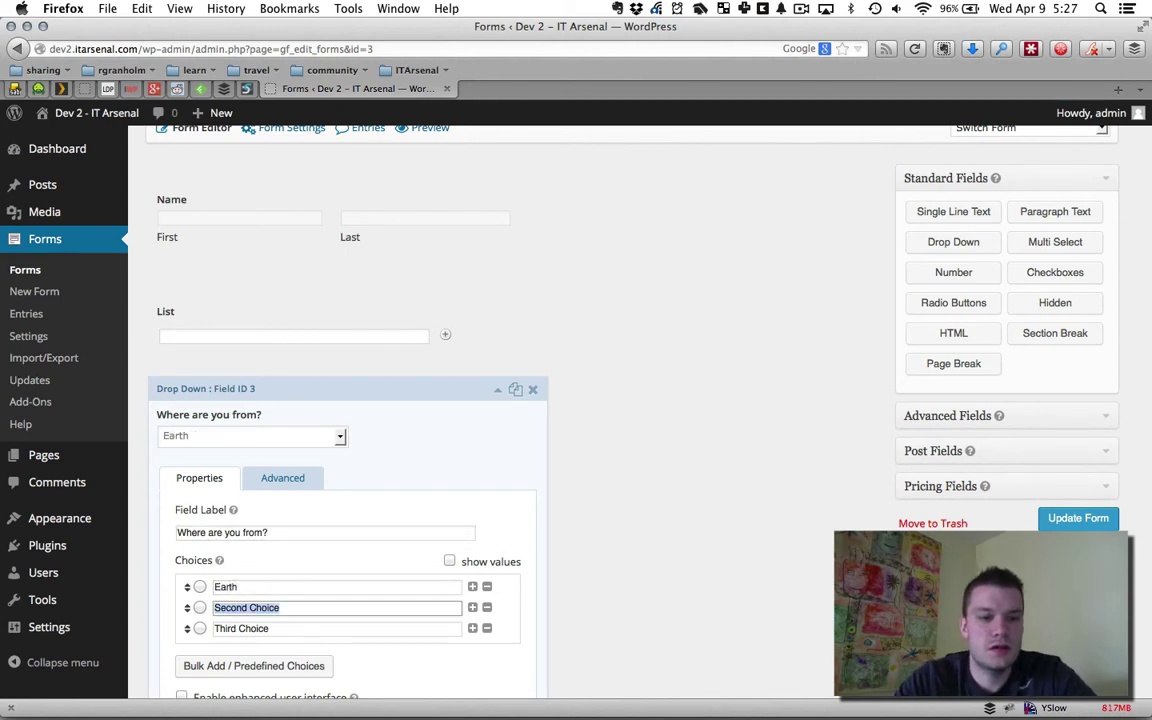
{"action": "type", "text": "Mars"}
{"action": "key", "text": "Tab"}
{"action": "key", "text": "Tab"}
{"action": "type", "text": "Venus"}
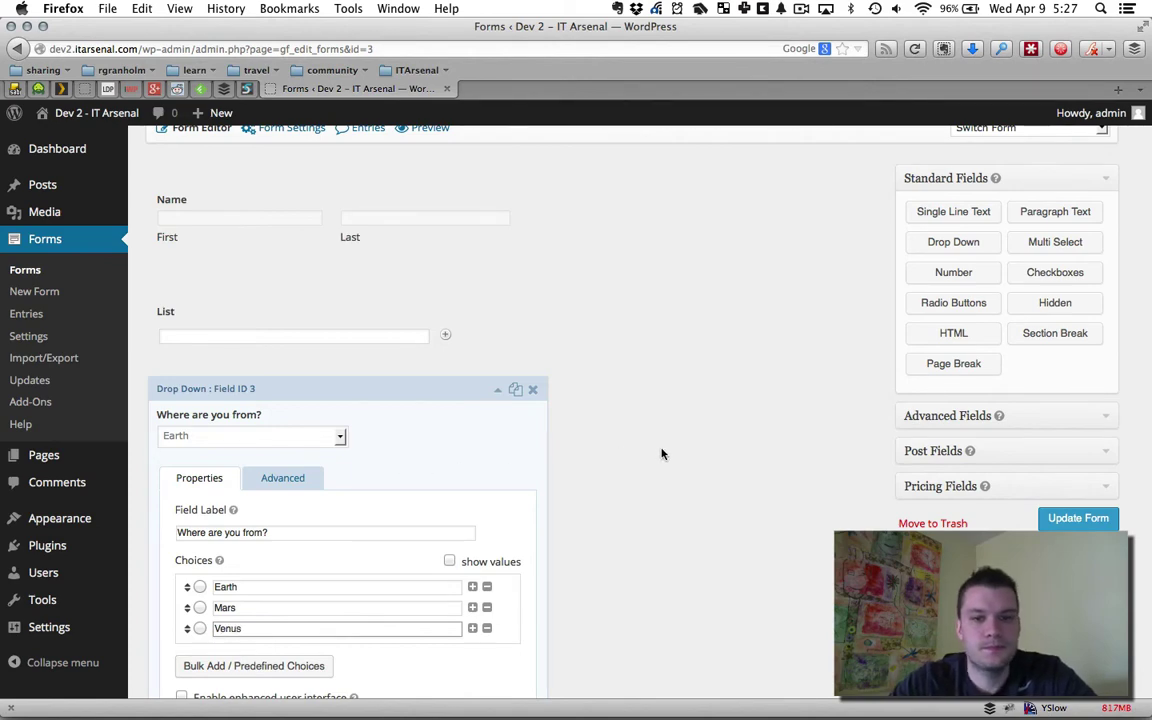
{"action": "scroll", "coordinate": [463, 396], "scroll_direction": "down", "scroll_amount": 3}
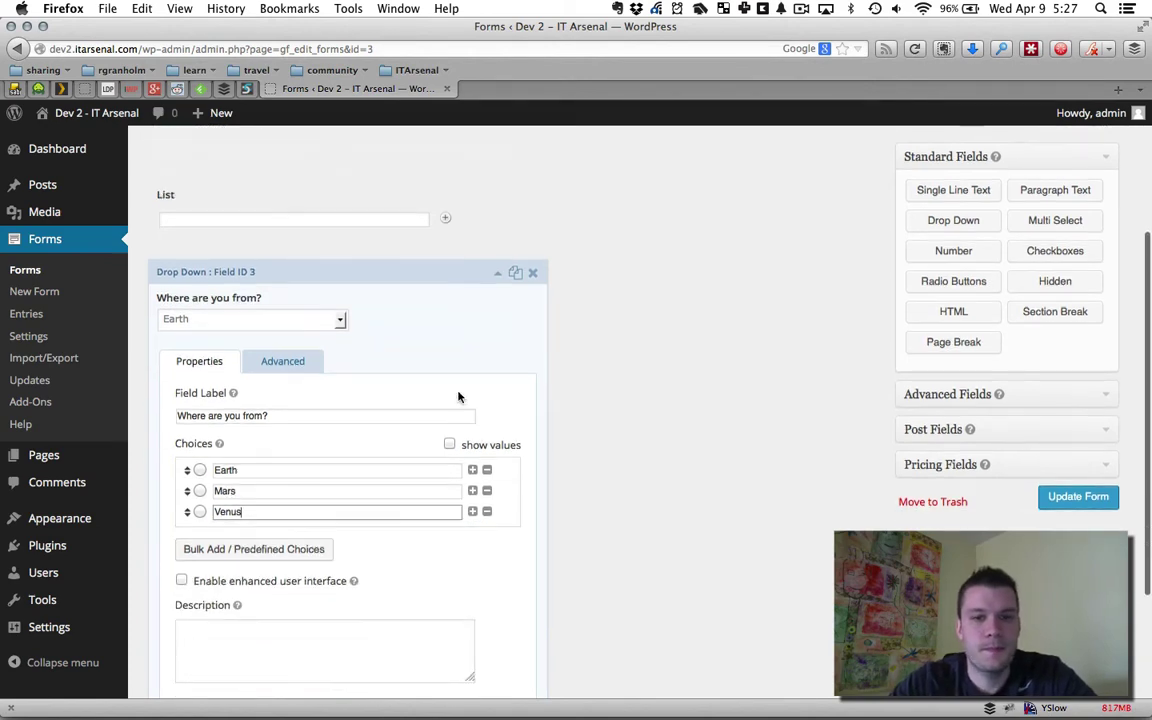
{"action": "left_click", "coordinate": [463, 283]}
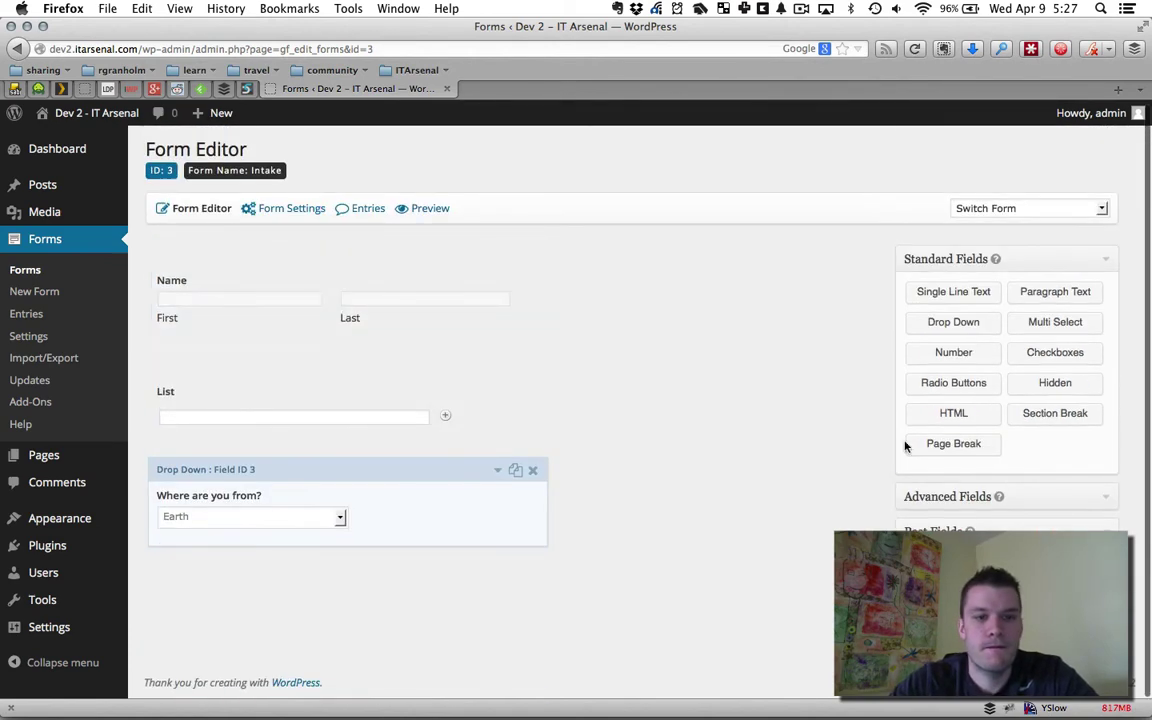
Add a Single Line Text field labelled 'How do they feel?' below the drop-down
{"action": "left_click", "coordinate": [980, 291]}
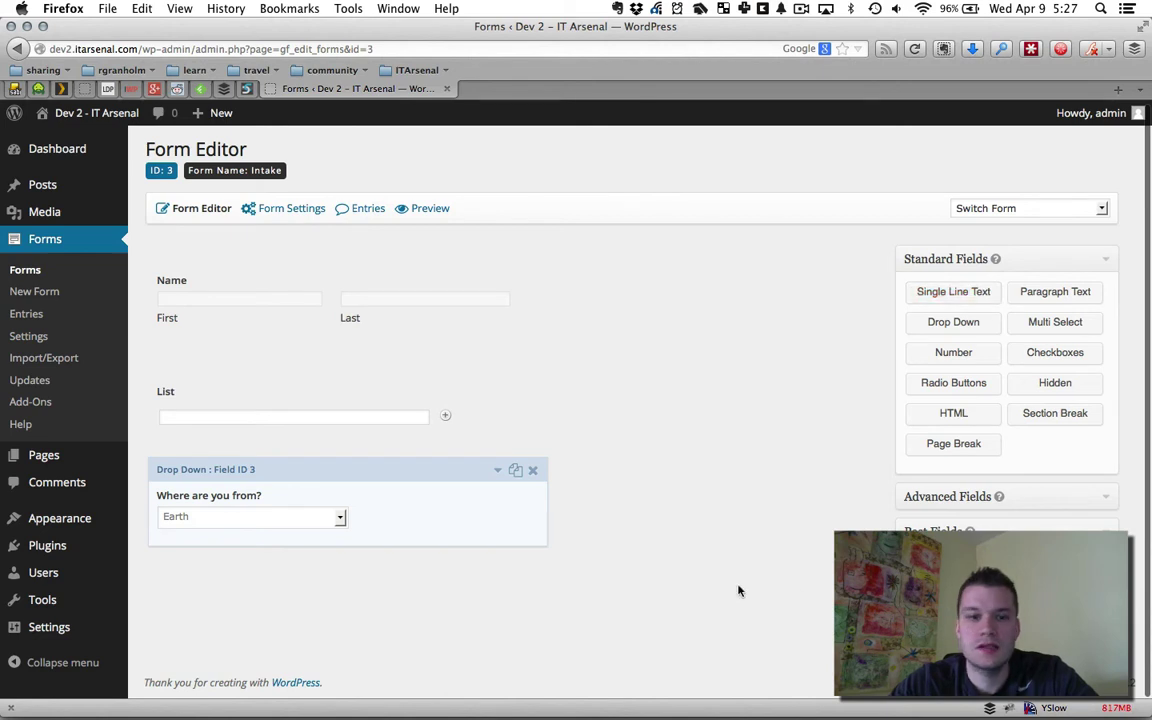
{"action": "left_click", "coordinate": [371, 575]}
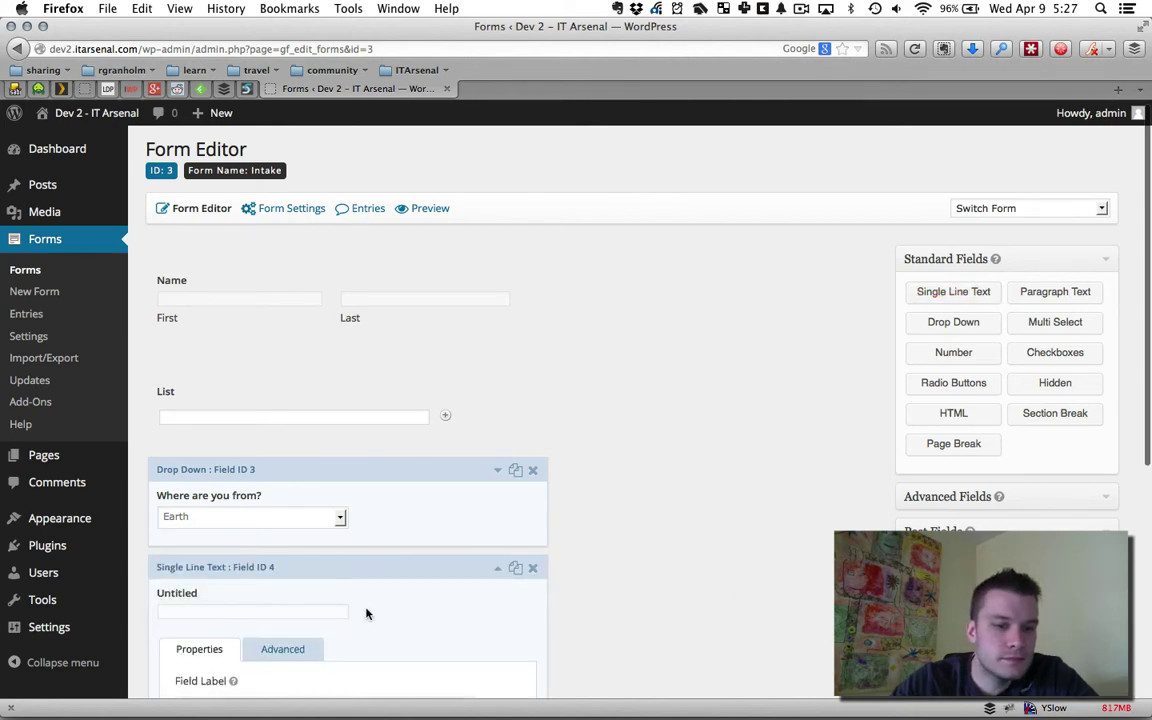
{"action": "left_click", "coordinate": [257, 478]}
{"action": "double_click", "coordinate": [257, 478]}
{"action": "type", "text": "Ho"}
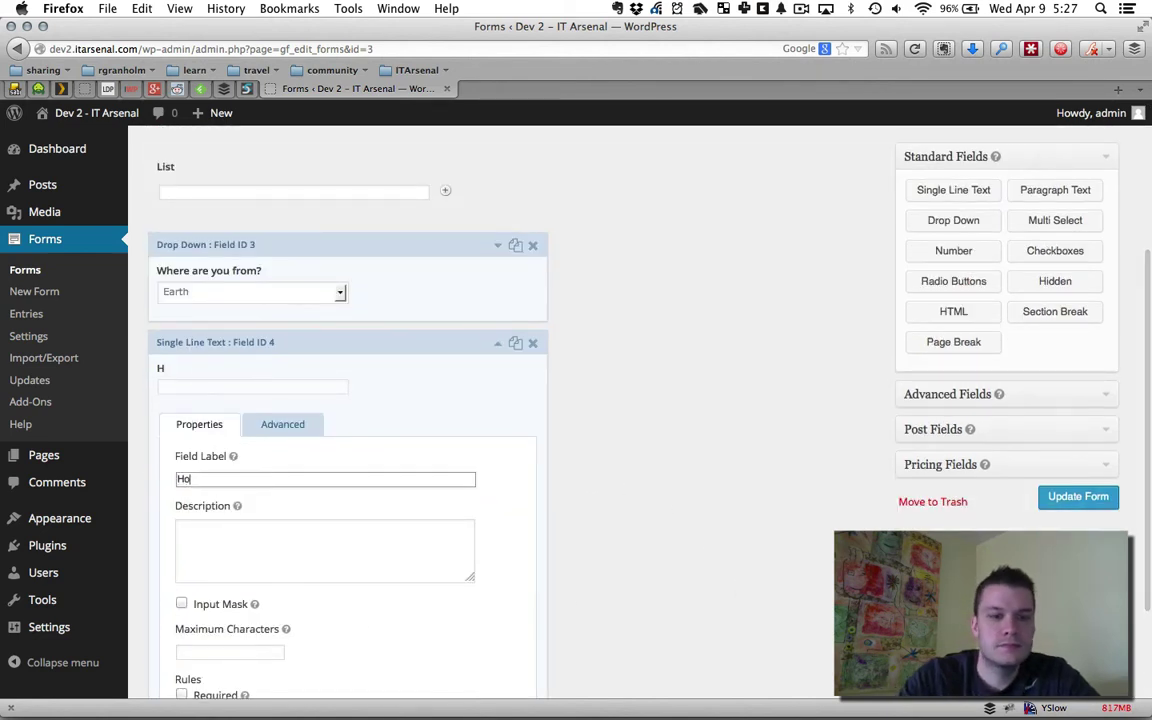
{"action": "type", "text": "w do they fe"}
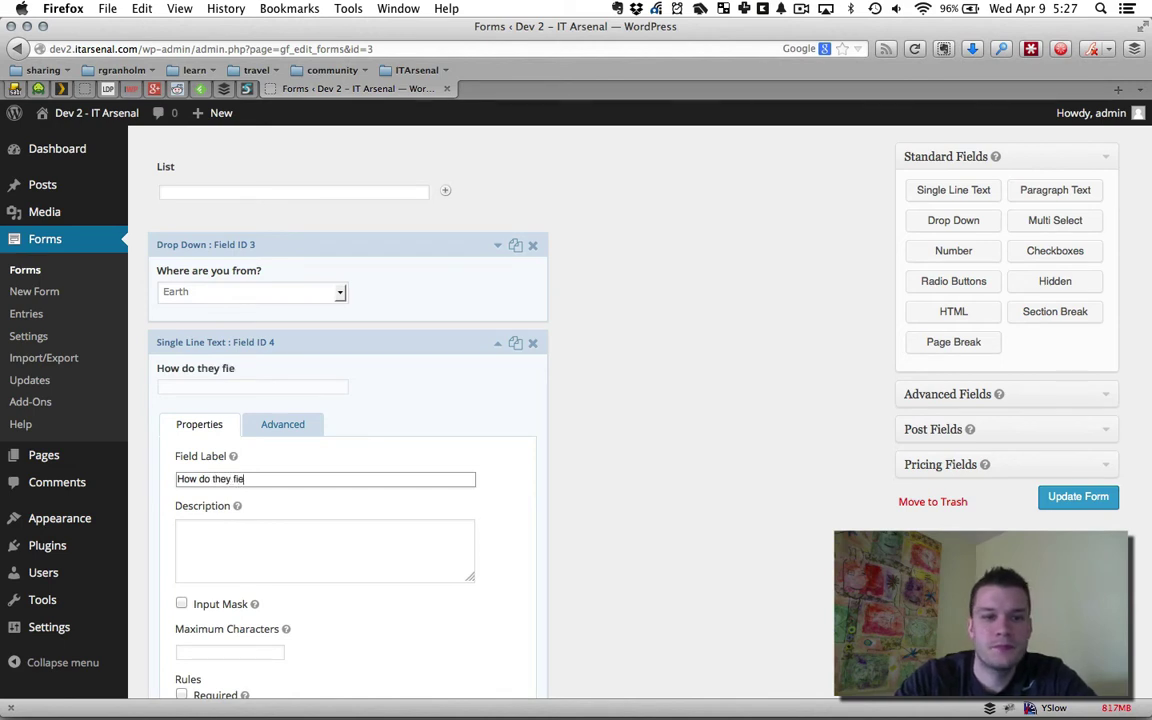
{"action": "key", "text": "BackSpace"}
{"action": "type", "text": "eel?"}
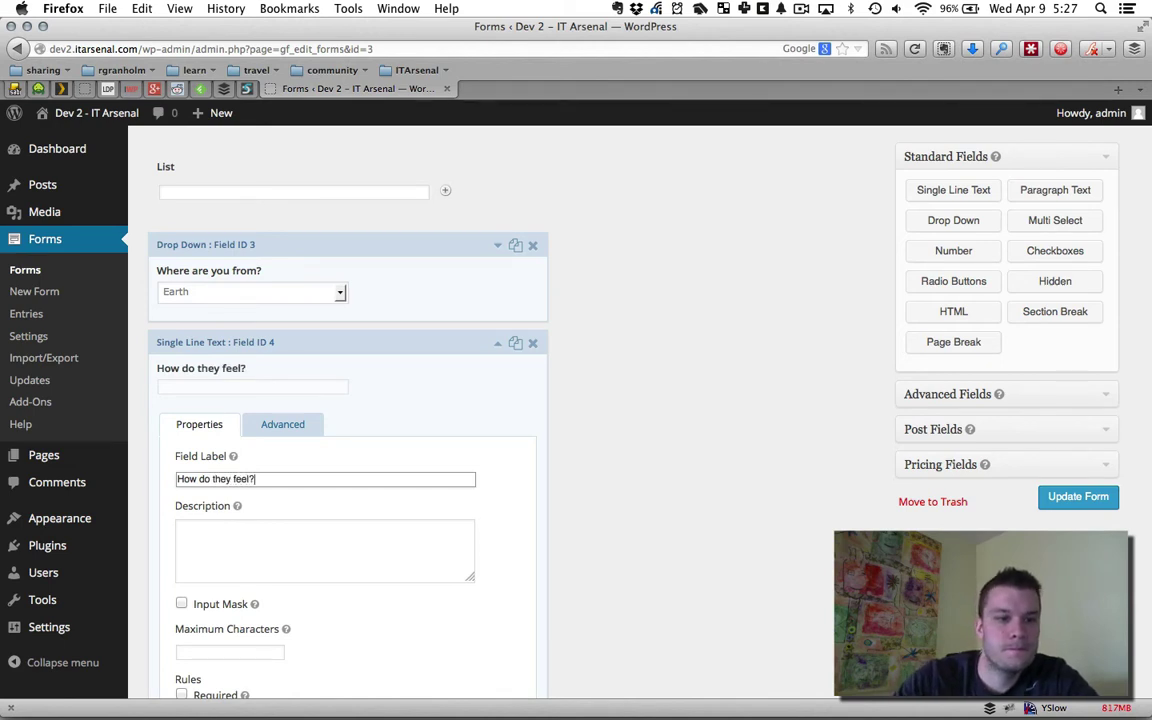
Mark 'How do they feel?' as required and move it to the top of the form
{"action": "scroll", "coordinate": [537, 673], "scroll_direction": "down", "scroll_amount": 1}
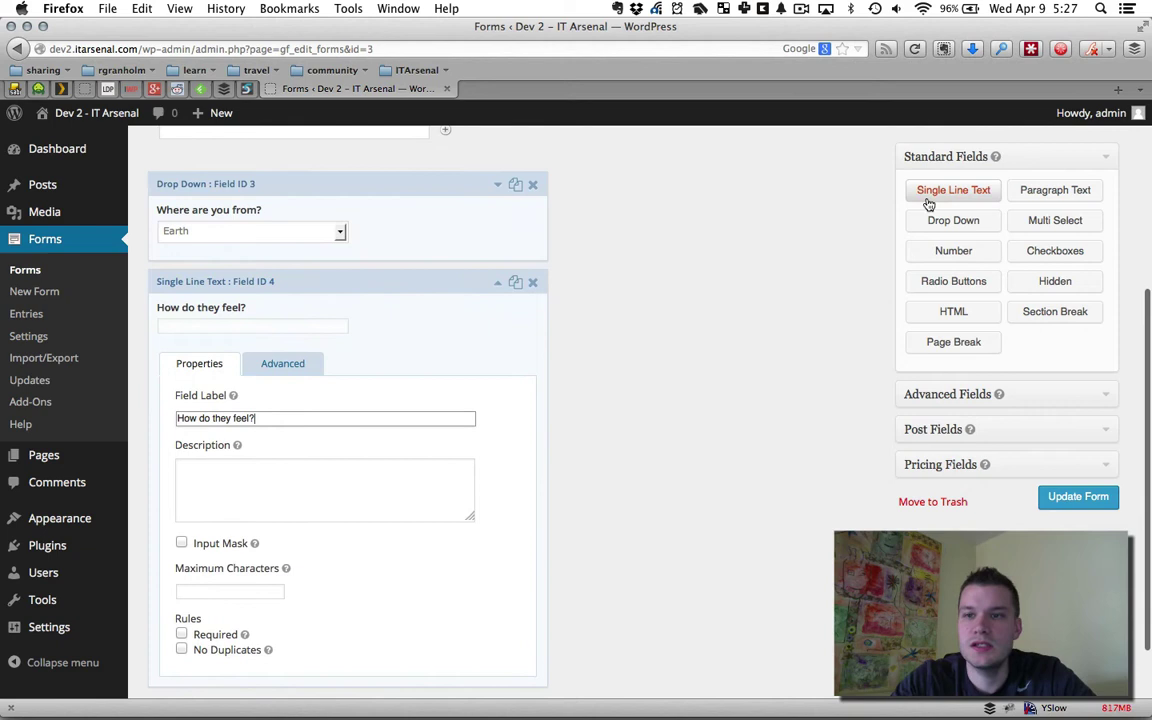
{"action": "left_click", "coordinate": [842, 182]}
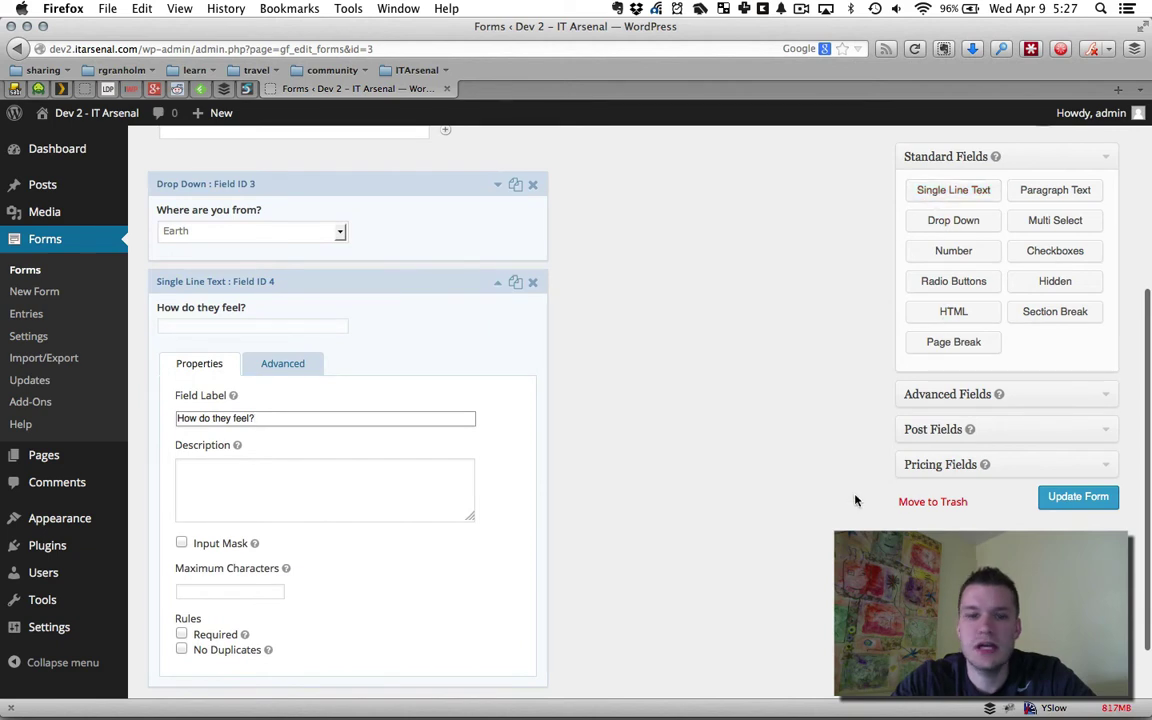
{"action": "left_click", "coordinate": [181, 634]}
{"action": "left_click_drag", "start_coordinate": [466, 281], "coordinate": [469, 295]}
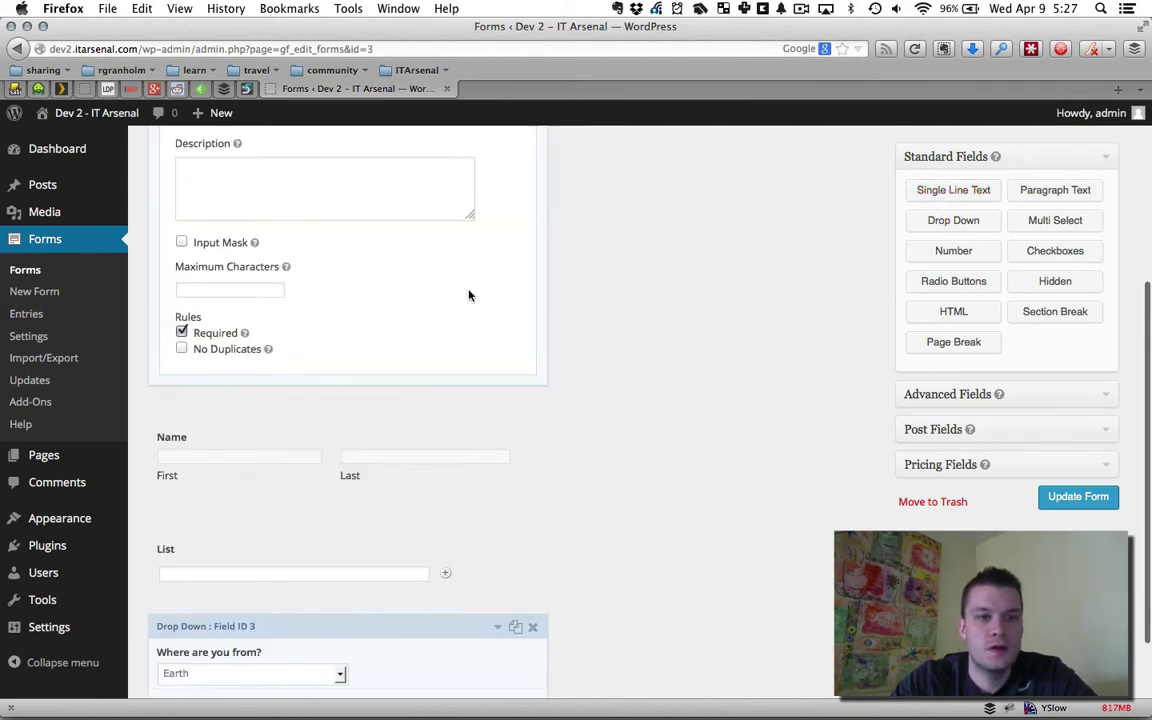
{"action": "scroll", "coordinate": [695, 475], "scroll_direction": "up", "scroll_amount": 5}
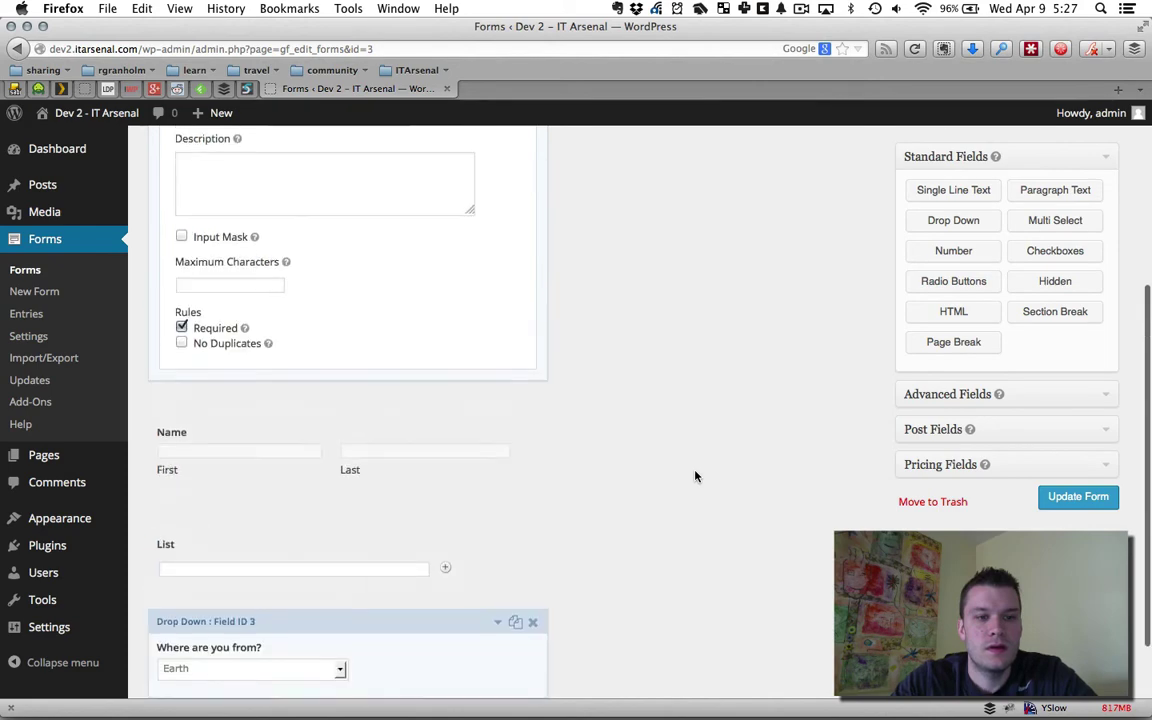
{"action": "scroll", "coordinate": [695, 476], "scroll_direction": "up", "scroll_amount": 3}
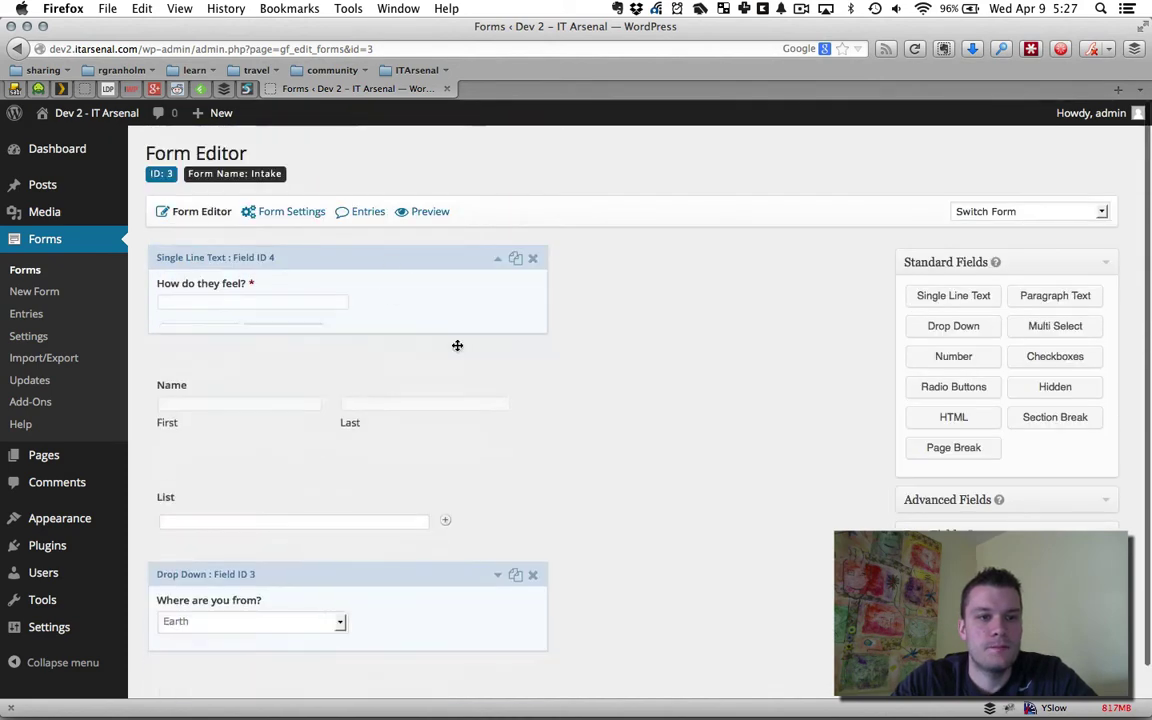
Move the 'How do they feel?' question to the end of the form
{"action": "left_click_drag", "start_coordinate": [321, 257], "coordinate": [360, 495]}
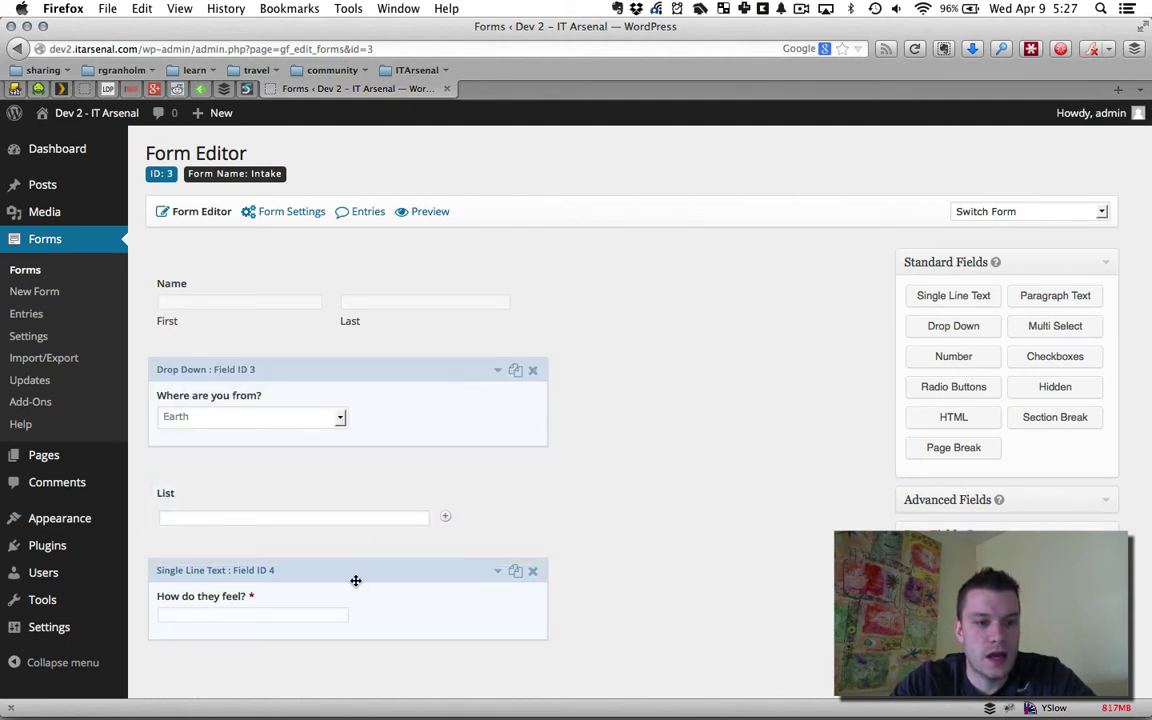
{"action": "left_click", "coordinate": [458, 467]}
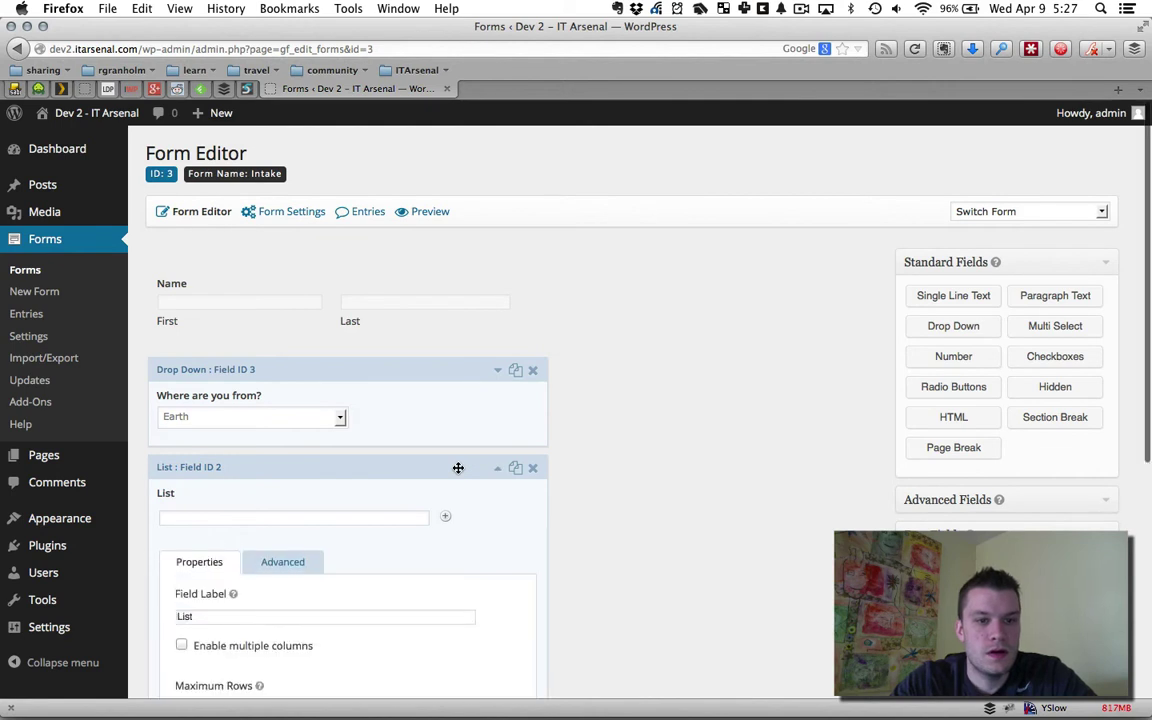
{"action": "left_click", "coordinate": [458, 467]}
Delete the List field from the Intake form and confirm the deletion
{"action": "scroll", "coordinate": [600, 500], "scroll_direction": "down", "scroll_amount": 1}
{"action": "left_click", "coordinate": [373, 470]}
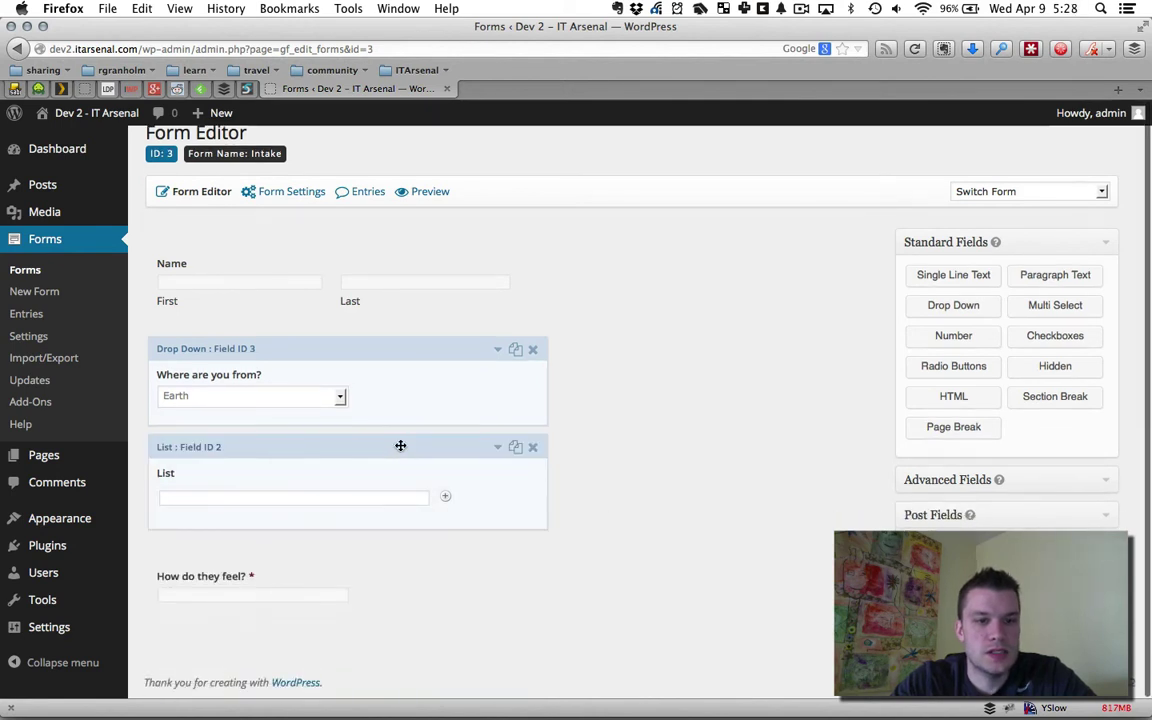
{"action": "left_click", "coordinate": [400, 443]}
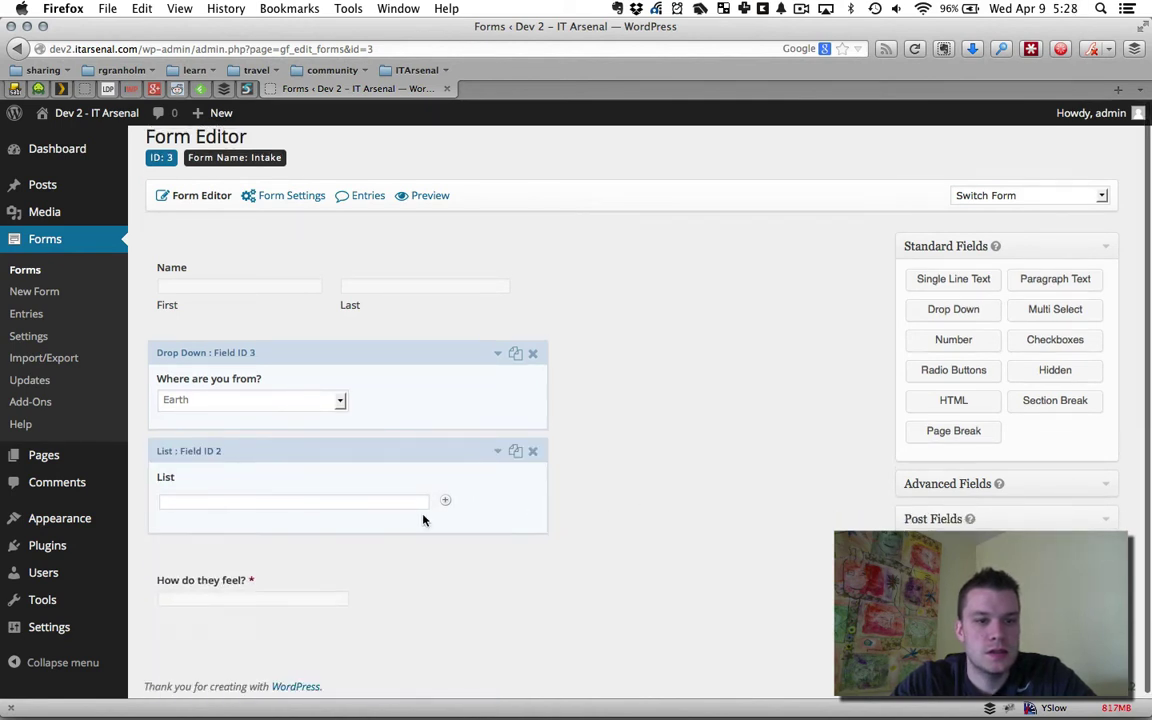
{"action": "left_click", "coordinate": [532, 454]}
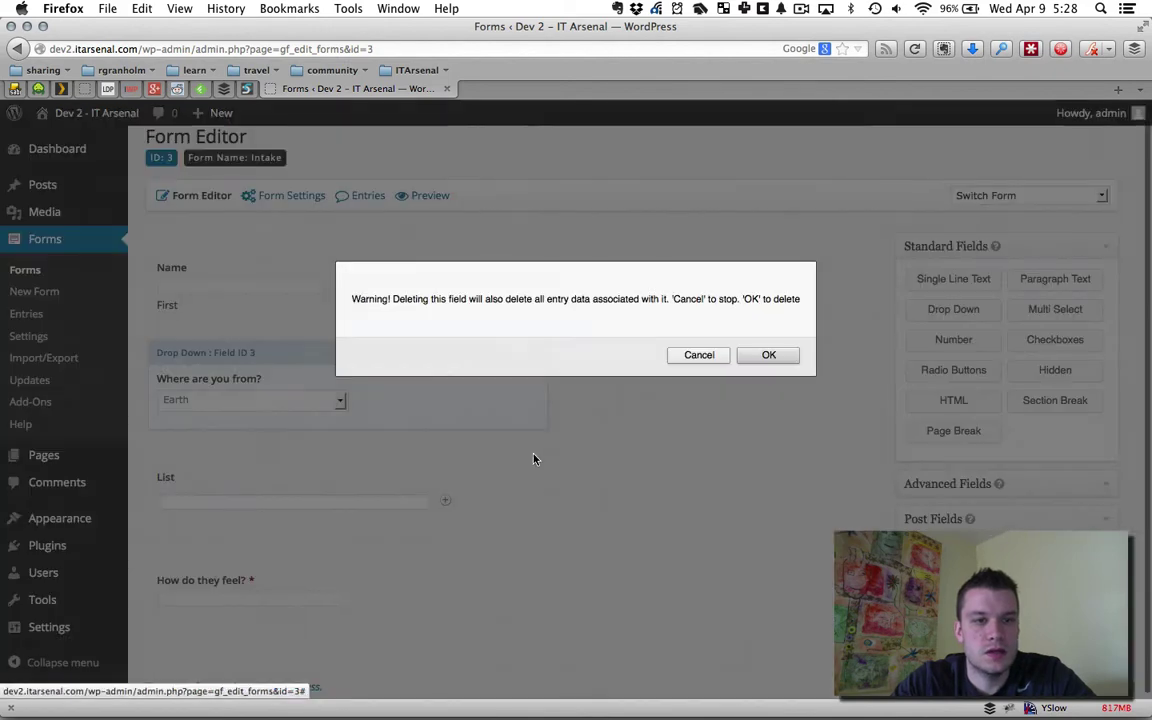
{"action": "left_click", "coordinate": [763, 357]}
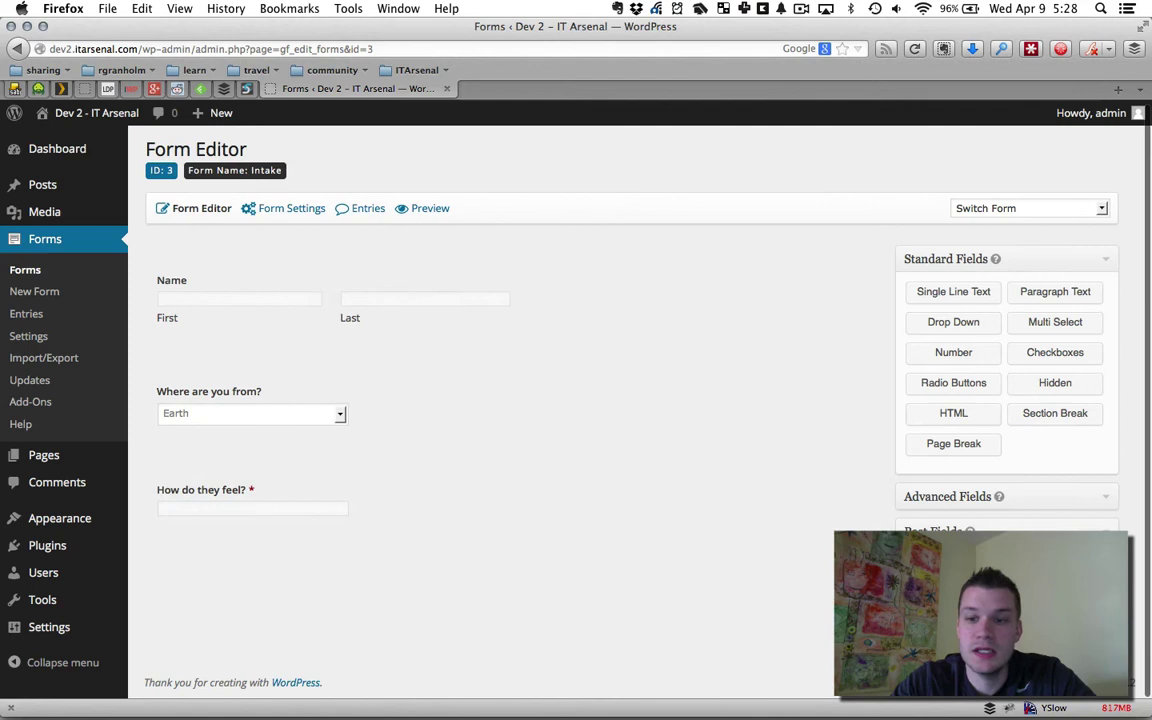
{"action": "left_click", "coordinate": [1041, 503]}
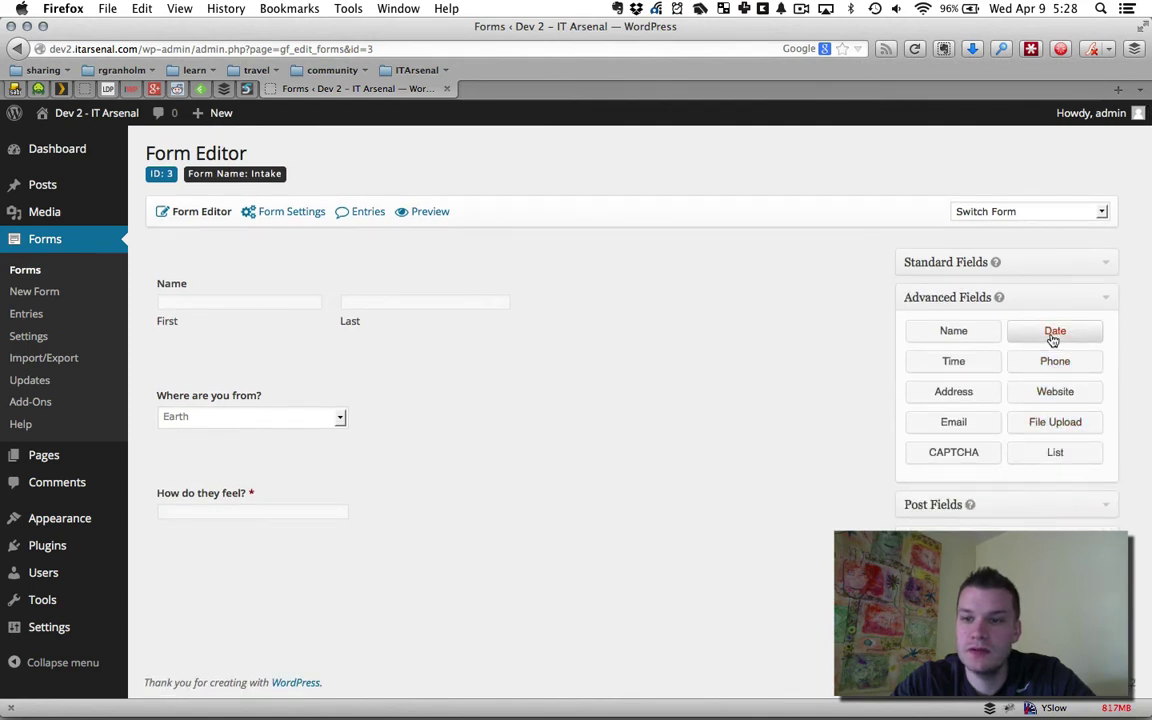
Add an Email field directly below Name, reload the editor, and go to Pages
{"action": "left_click", "coordinate": [981, 425]}
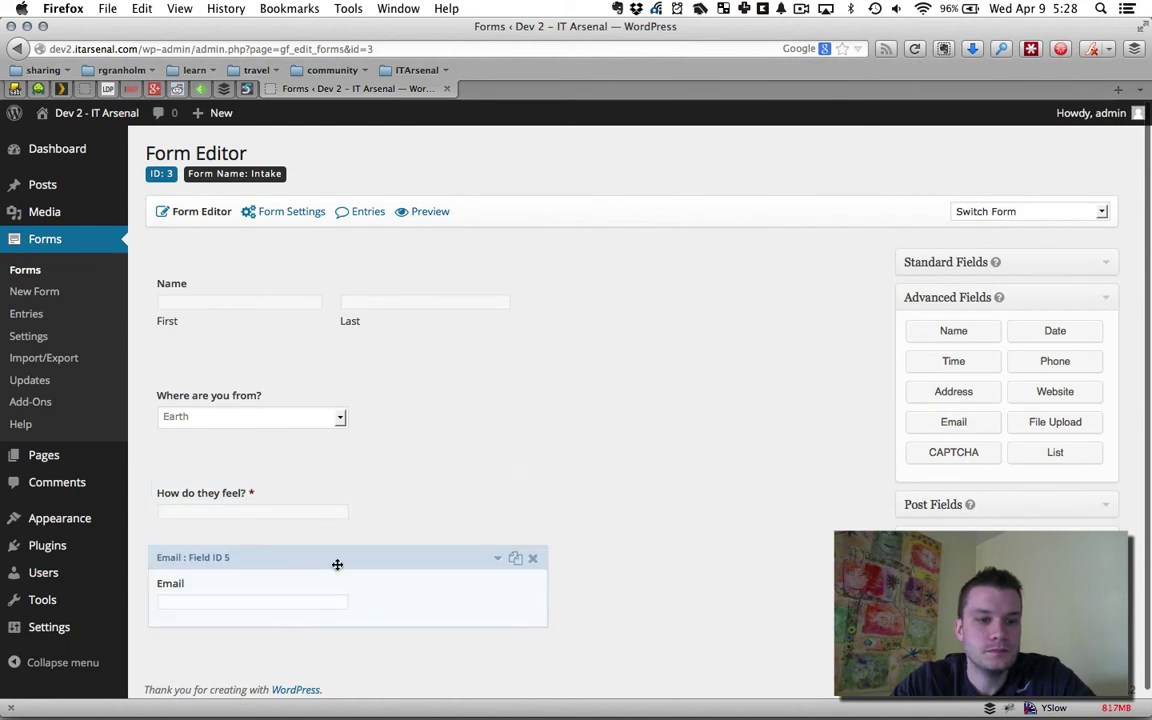
{"action": "left_click_drag", "start_coordinate": [337, 563], "coordinate": [329, 434]}
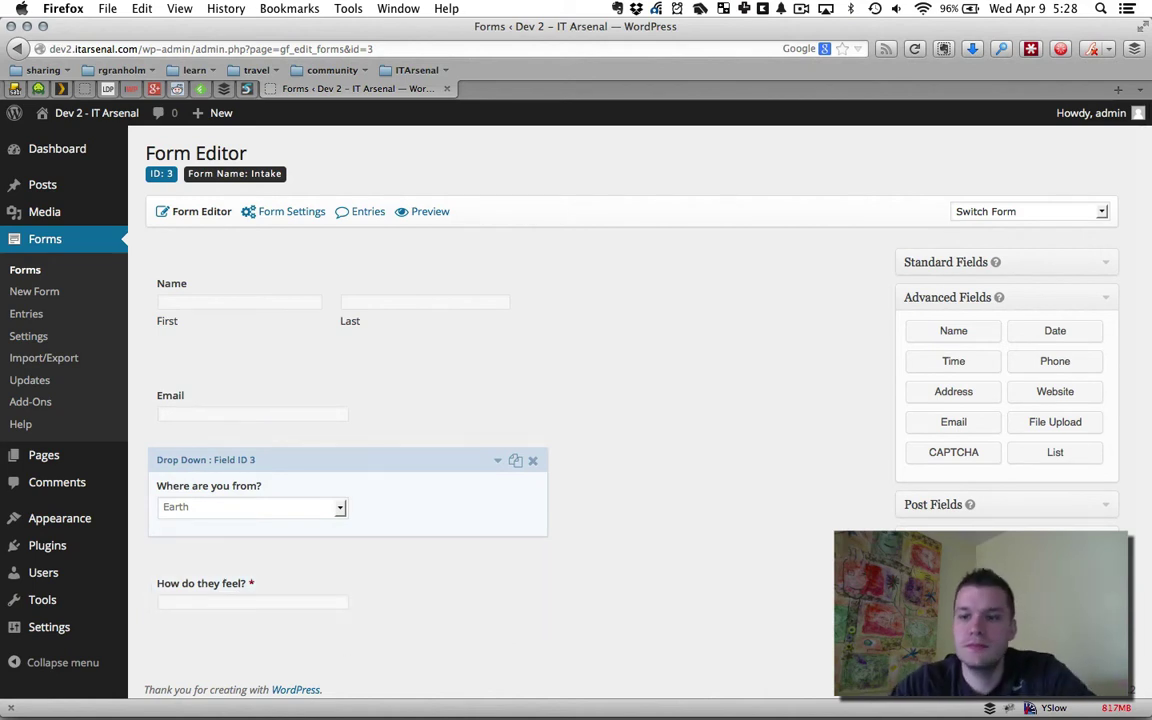
{"action": "key", "text": "super+r"}
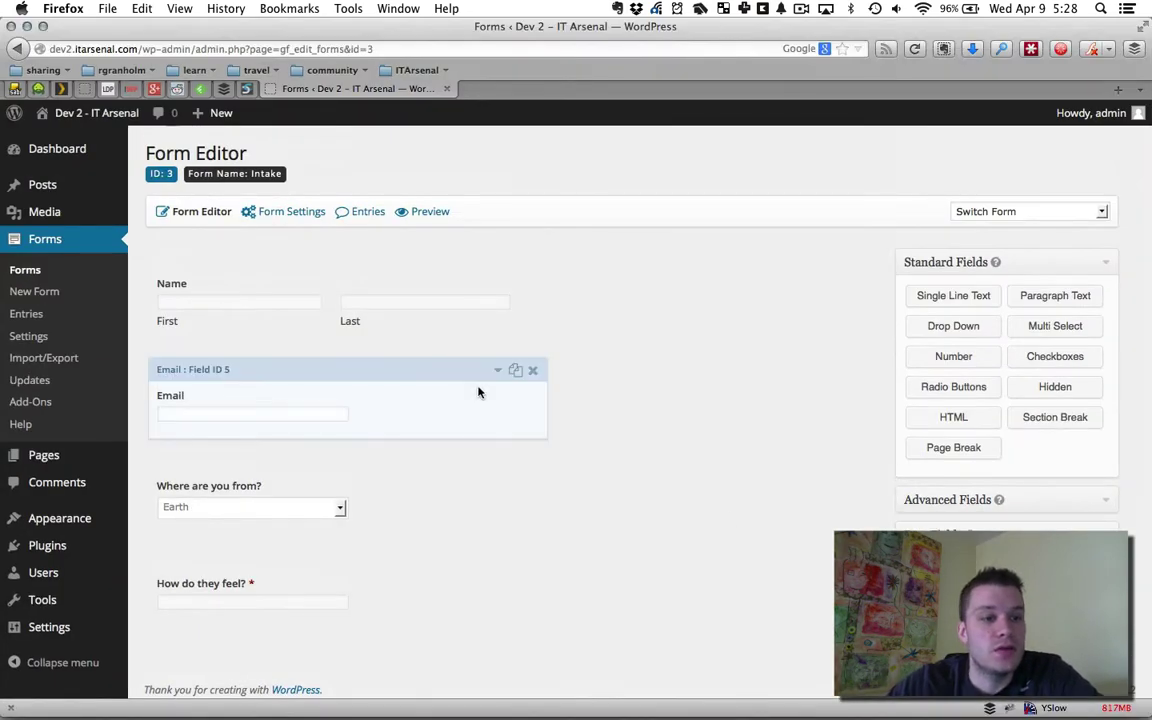
{"action": "left_click", "coordinate": [48, 455]}
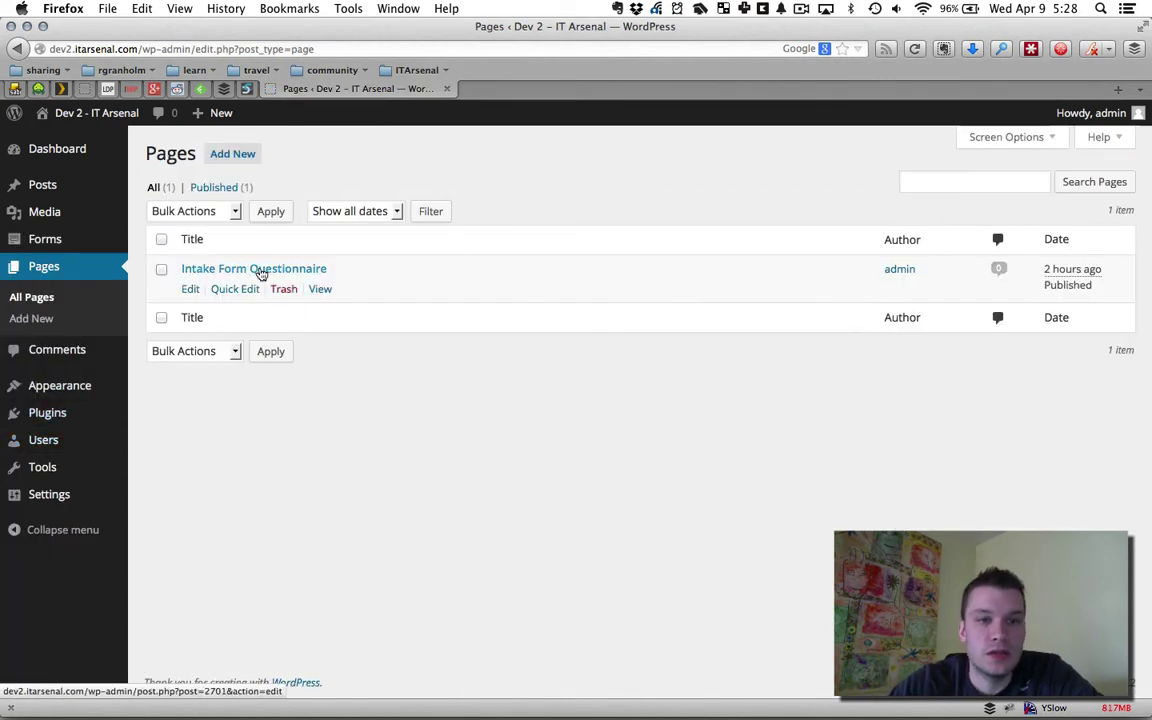
Edit the Intake Form Questionnaire page after previewing its empty live page in a new tab
{"action": "left_click", "coordinate": [240, 269]}
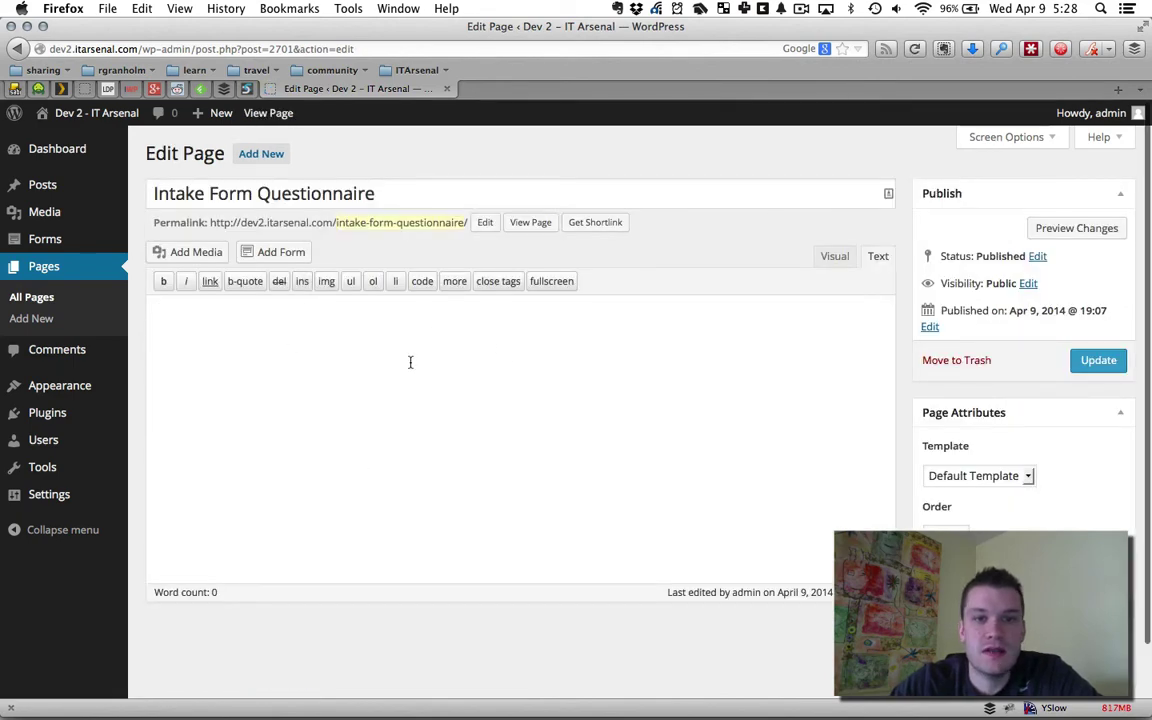
{"action": "left_click", "coordinate": [540, 225]}
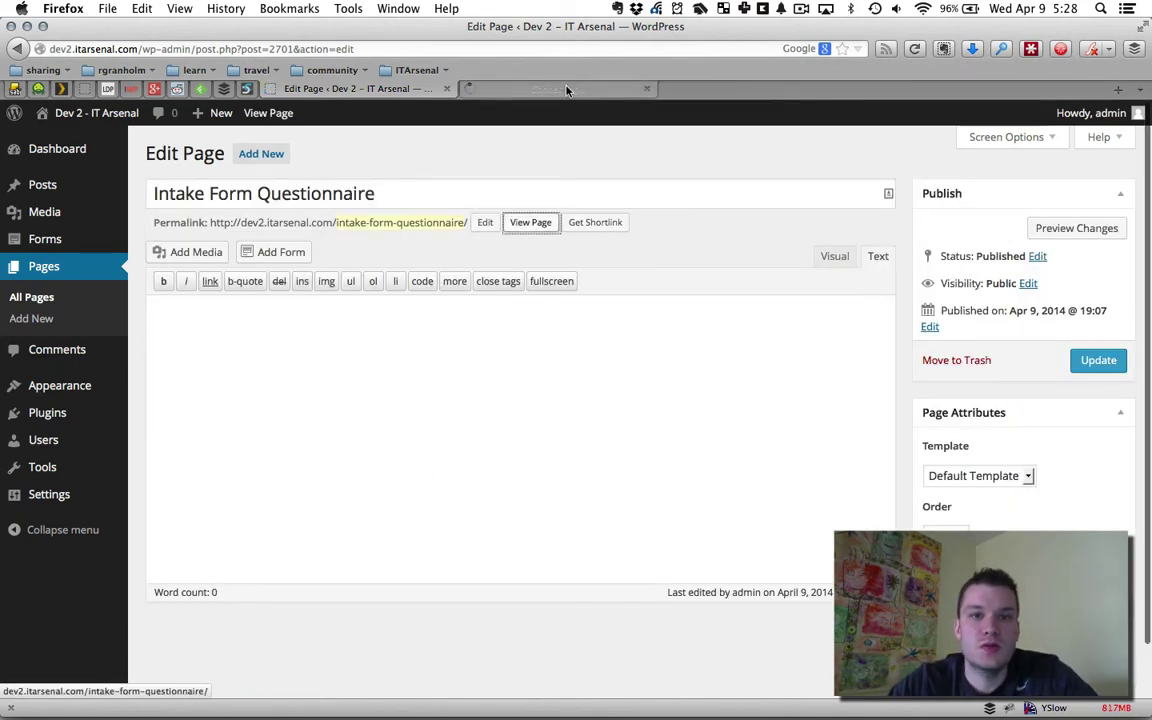
{"action": "left_click", "coordinate": [509, 86]}
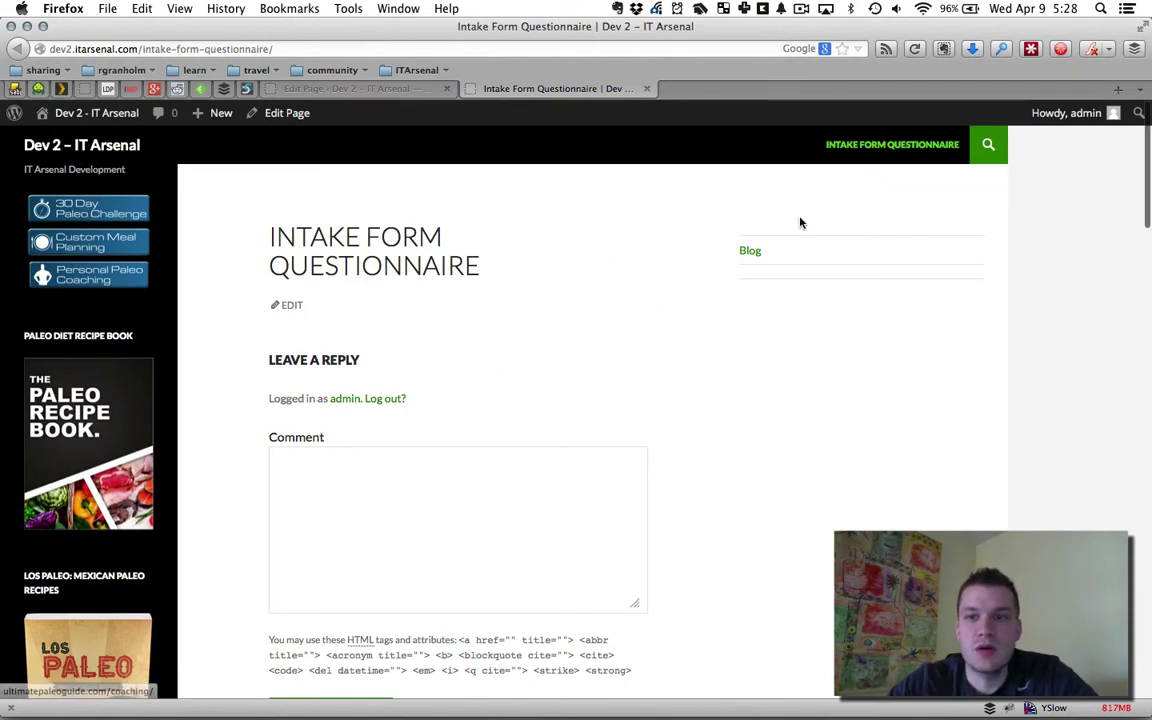
{"action": "left_click", "coordinate": [355, 88]}
{"action": "left_click", "coordinate": [597, 495]}
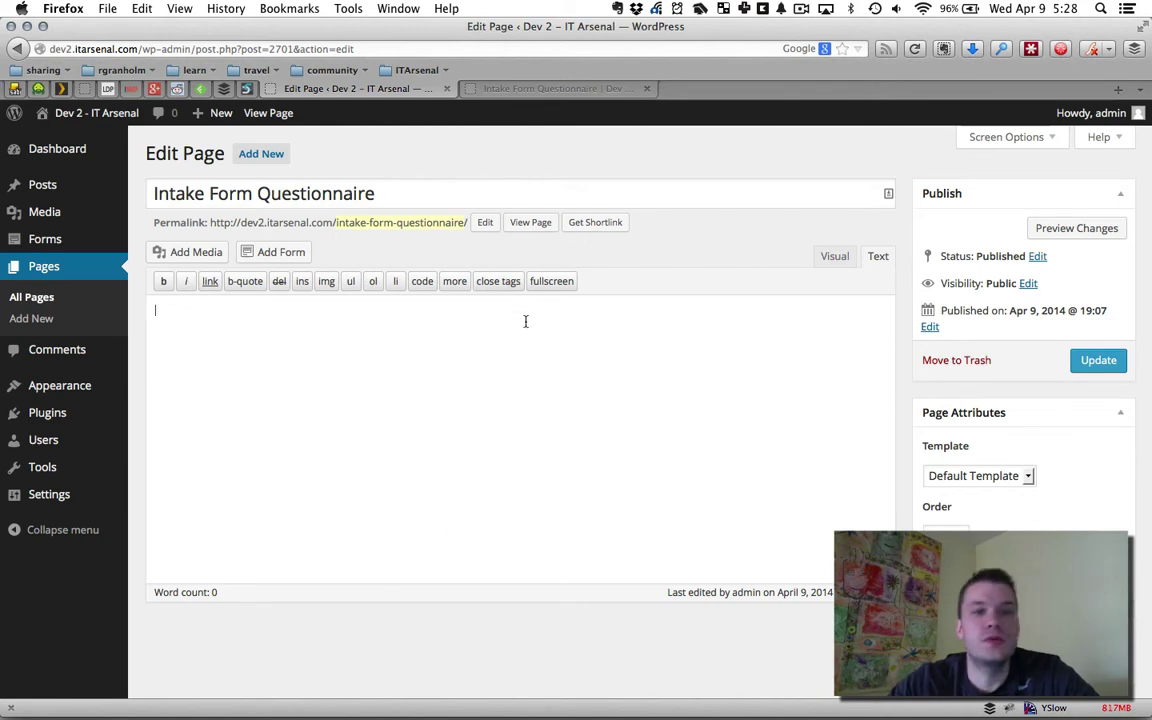
Insert the Intake form shortcode into the page with form title and description hidden
{"action": "left_click", "coordinate": [283, 253]}
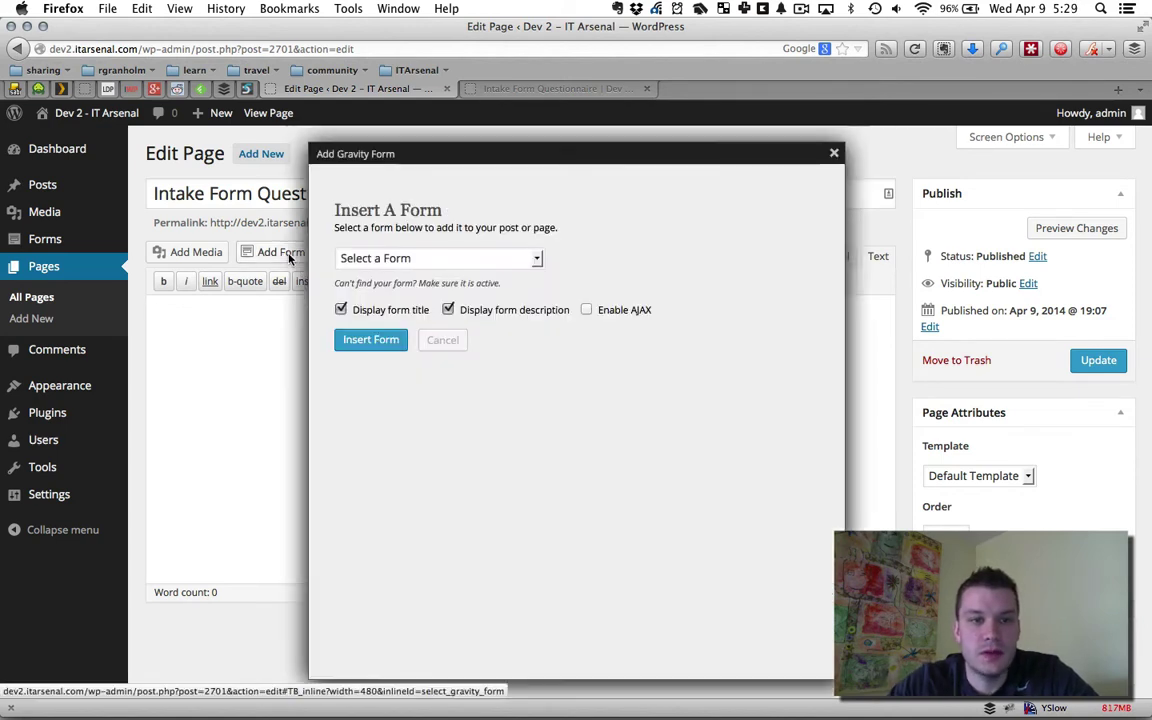
{"action": "left_click", "coordinate": [457, 258]}
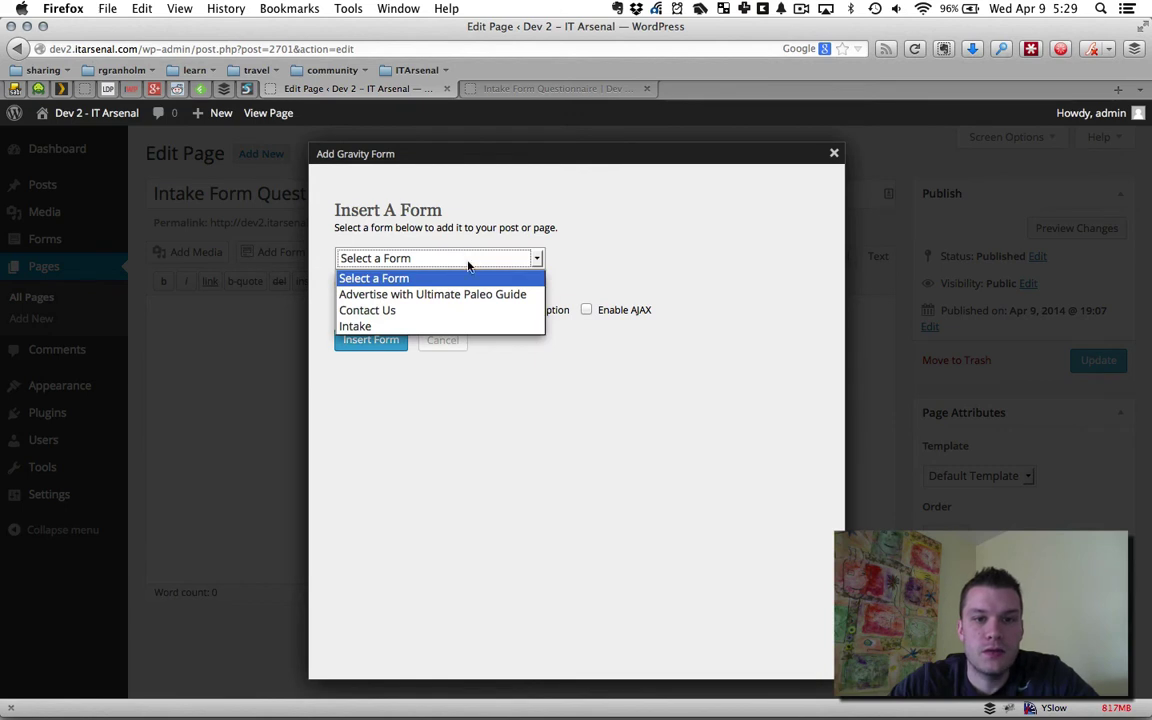
{"action": "left_click", "coordinate": [366, 327]}
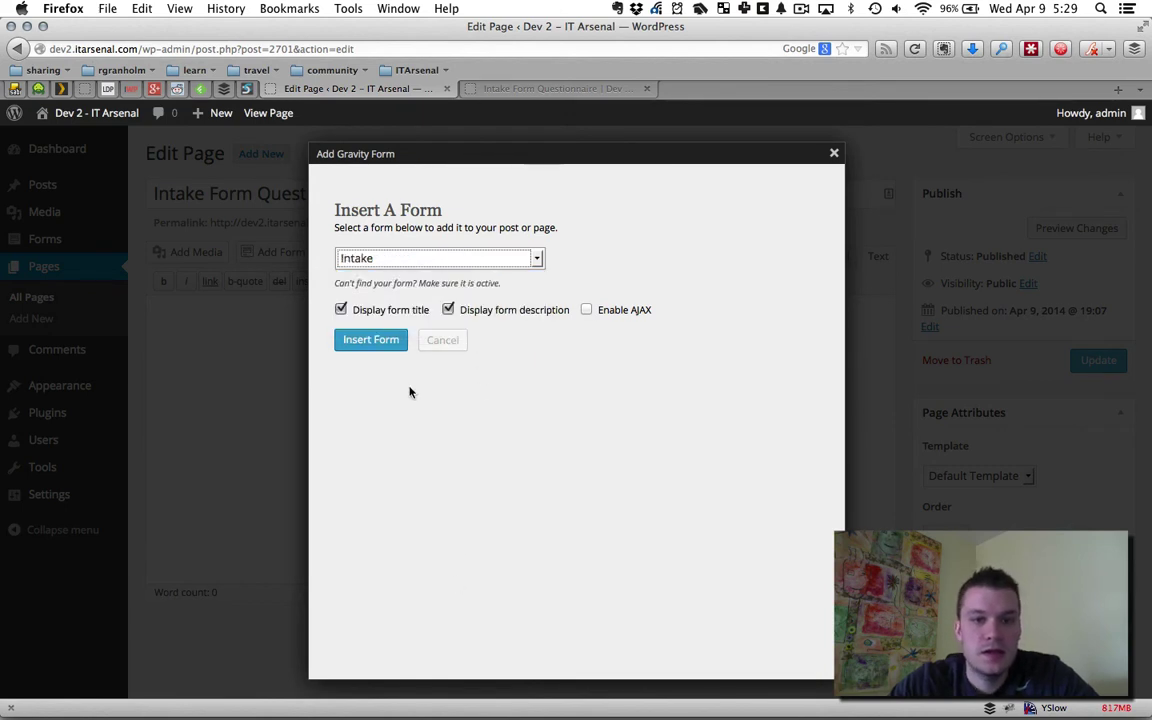
{"action": "left_click", "coordinate": [378, 312]}
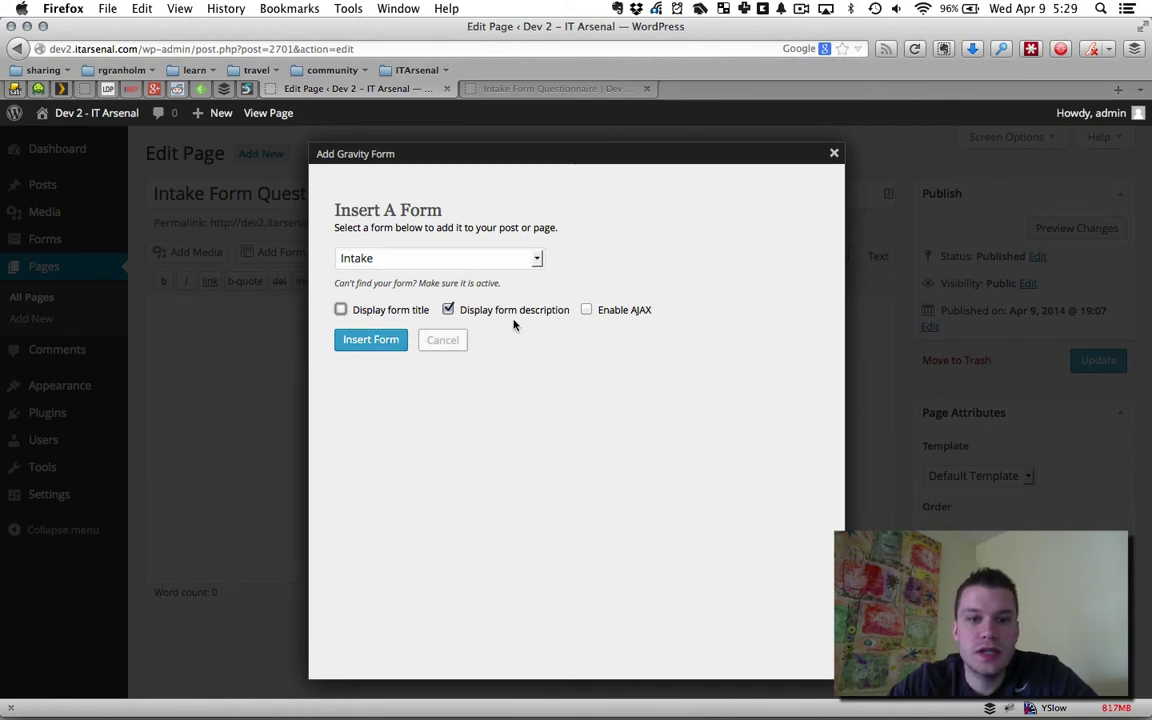
{"action": "left_click", "coordinate": [524, 310]}
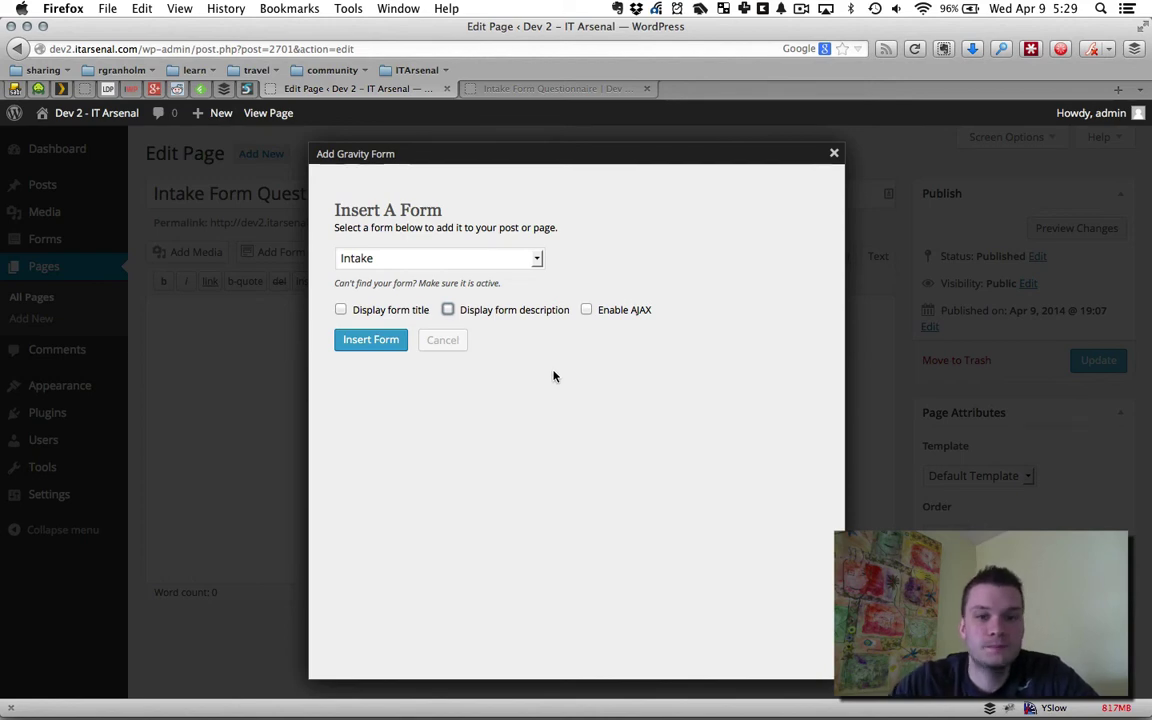
{"action": "left_click", "coordinate": [371, 340]}
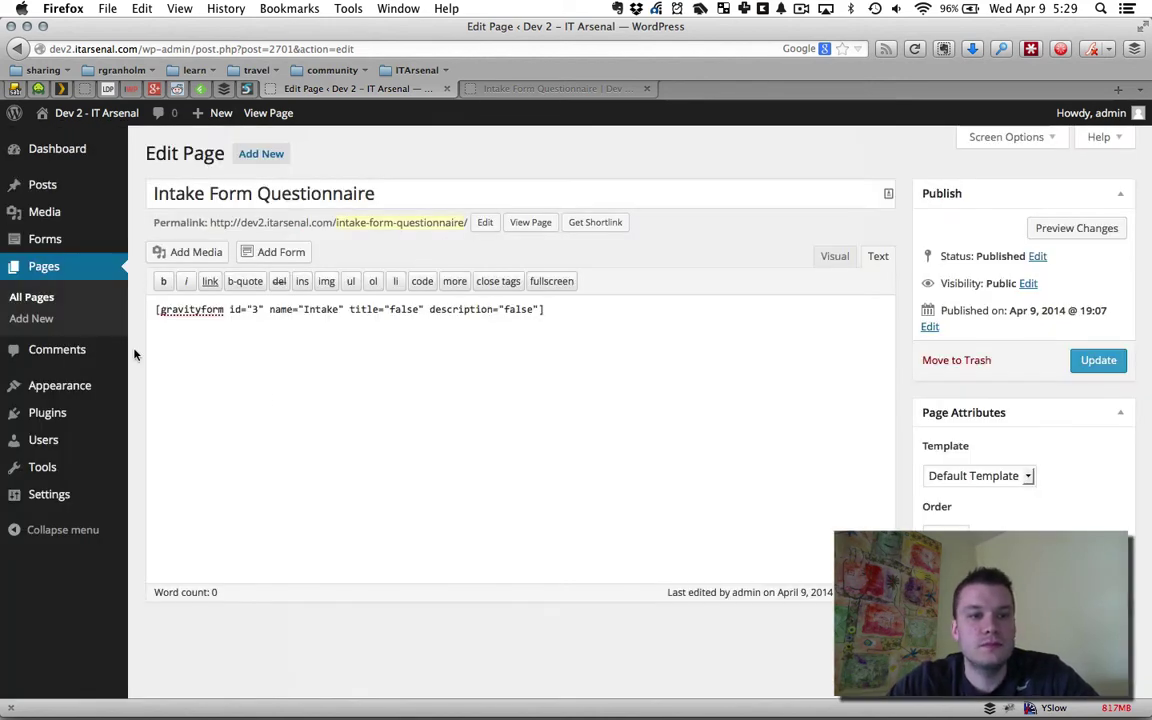
In visual mode, type an 'Intake Form' line above the shortcode
{"action": "left_click_drag", "start_coordinate": [151, 315], "coordinate": [622, 311]}
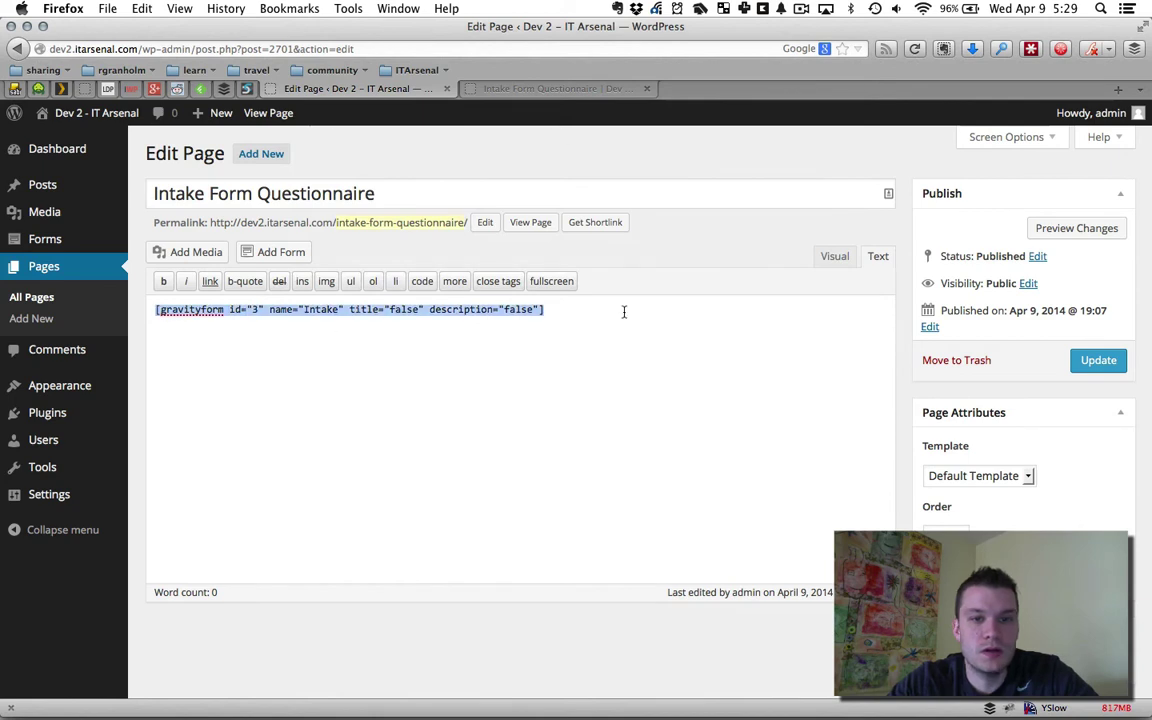
{"action": "left_click", "coordinate": [352, 345]}
{"action": "left_click", "coordinate": [834, 256]}
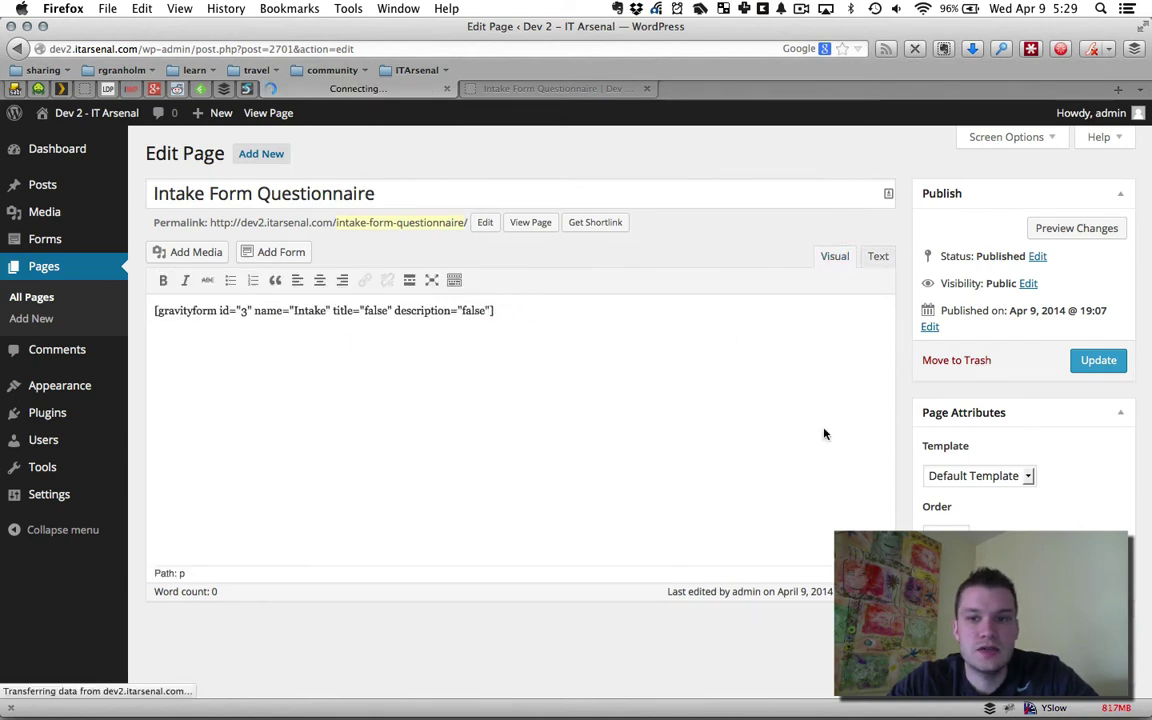
{"action": "left_click", "coordinate": [154, 316]}
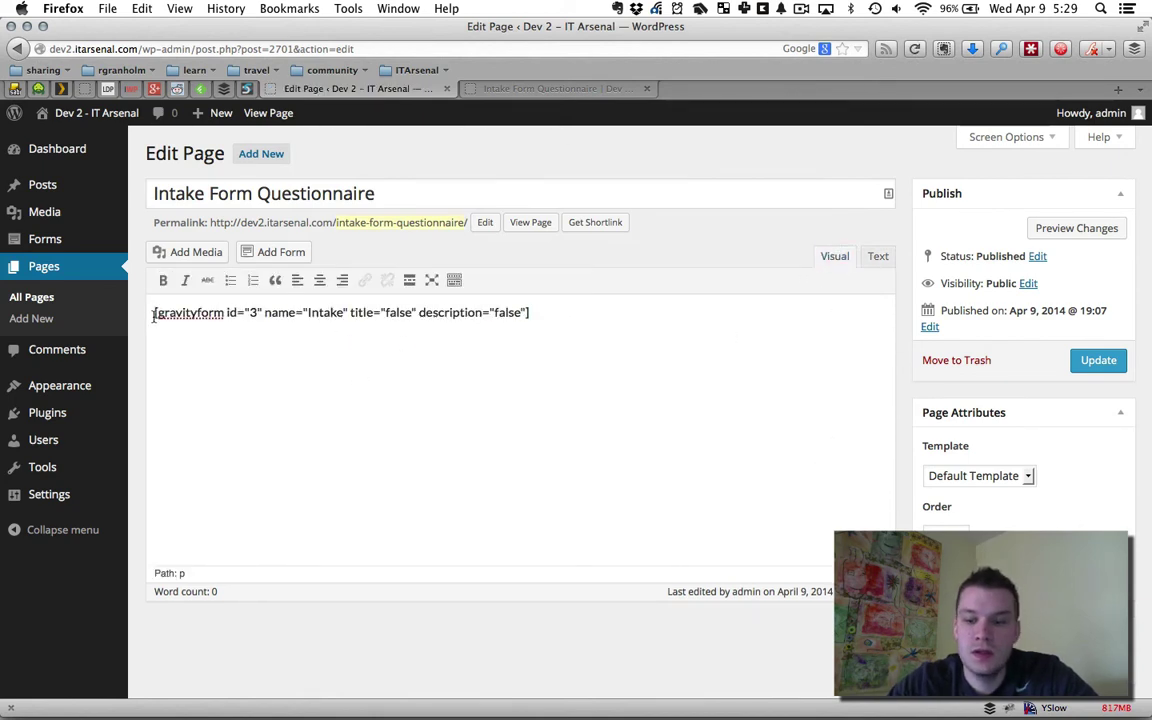
{"action": "key", "text": "Return"}
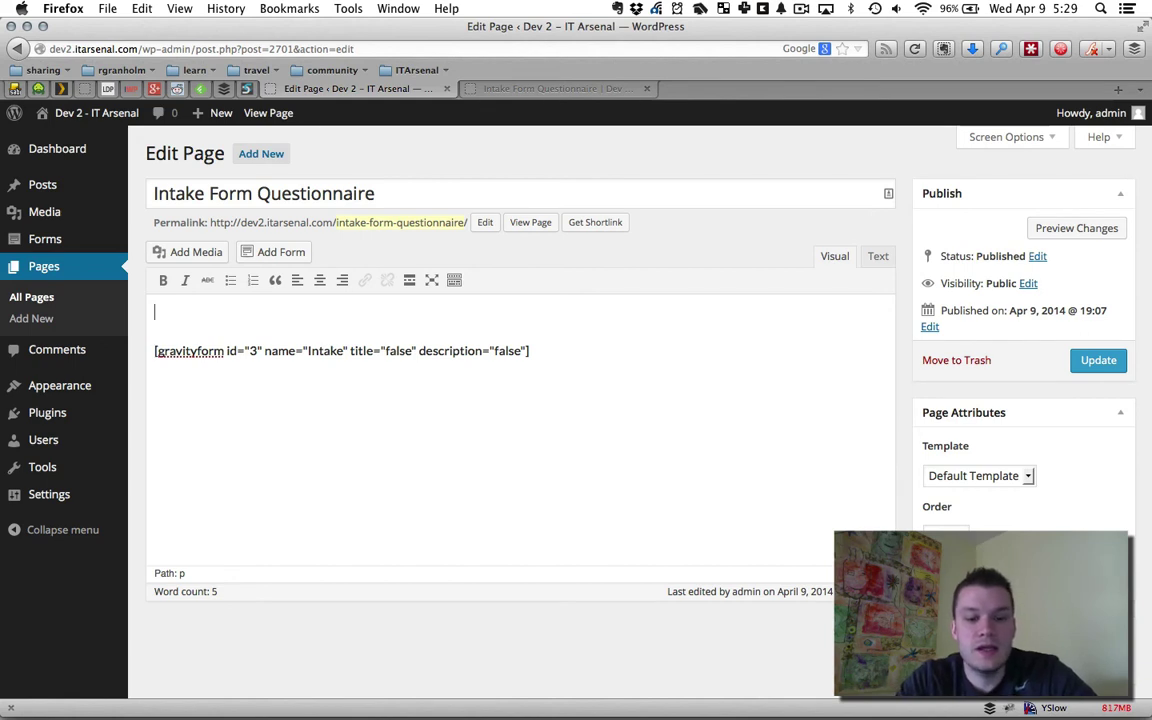
{"action": "type", "text": "Fo"}
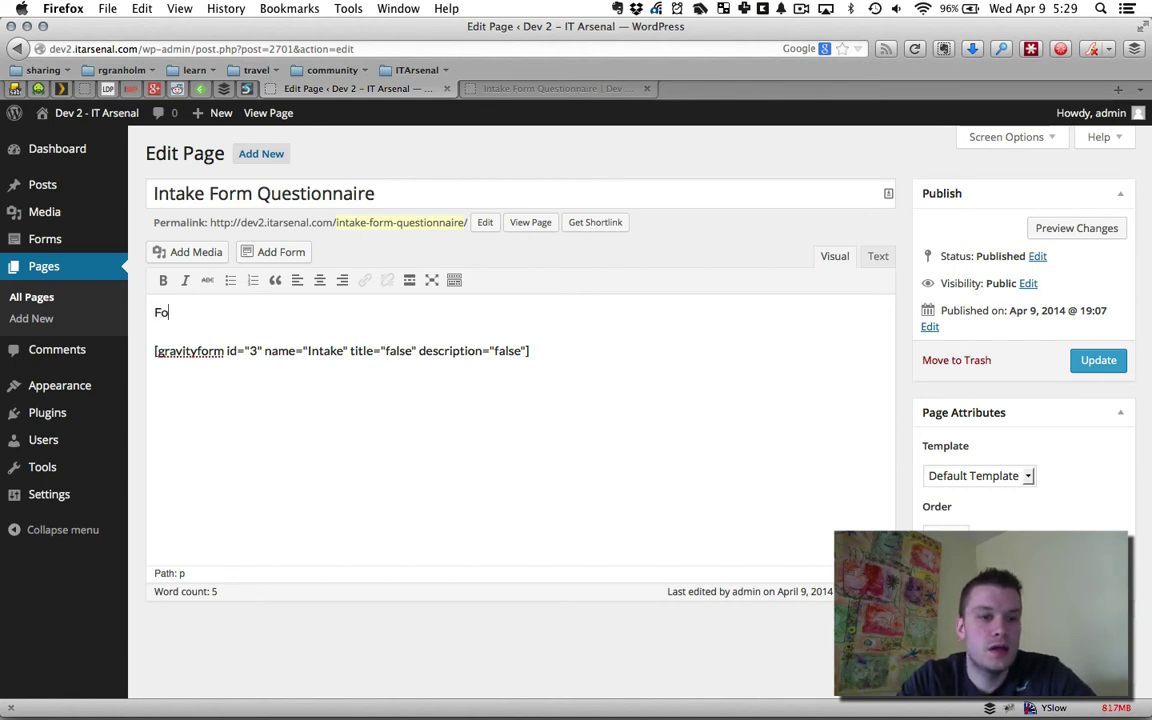
{"action": "type", "text": "ntake Form"}
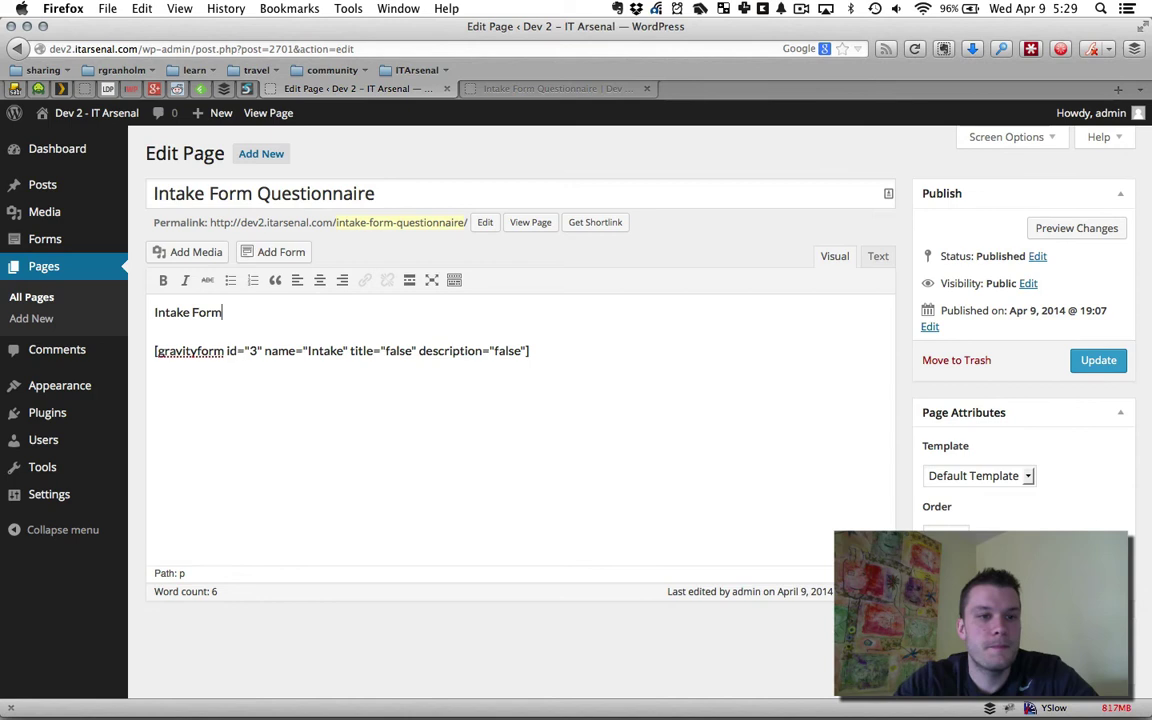
Make the 'Intake Form' heading bold and update the page
{"action": "left_click_drag", "start_coordinate": [224, 312], "coordinate": [98, 298]}
{"action": "key", "text": "ctrl+b"}
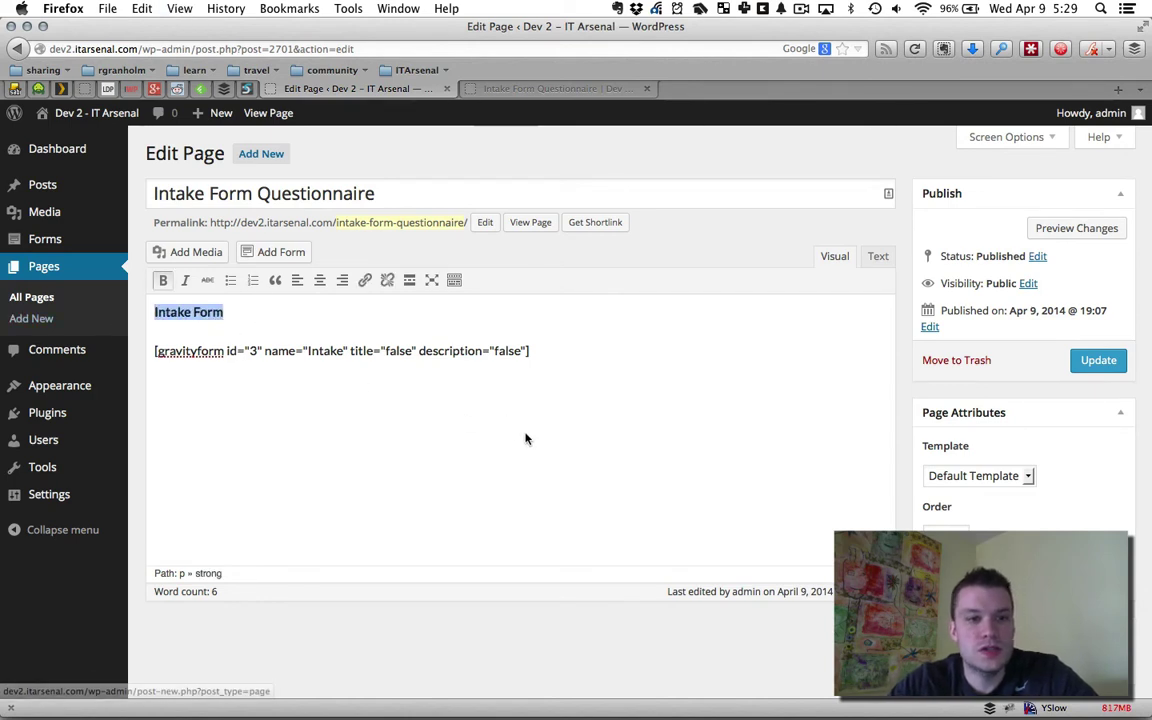
{"action": "left_click", "coordinate": [525, 437]}
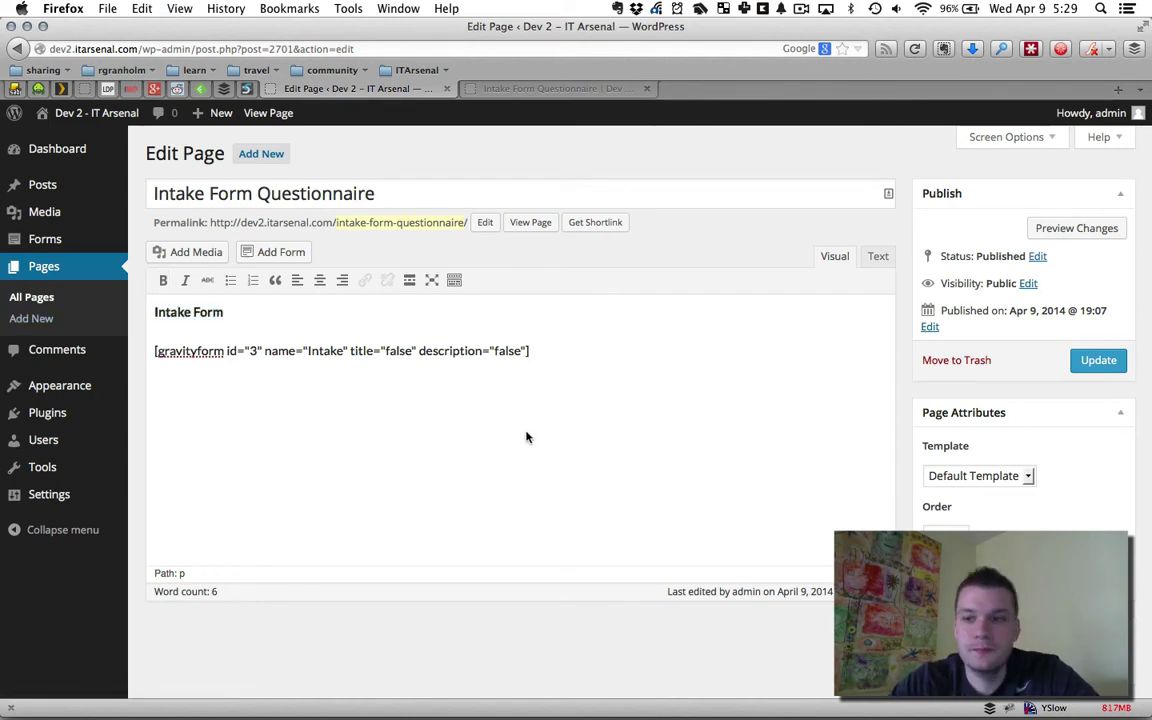
{"action": "left_click", "coordinate": [1097, 361]}
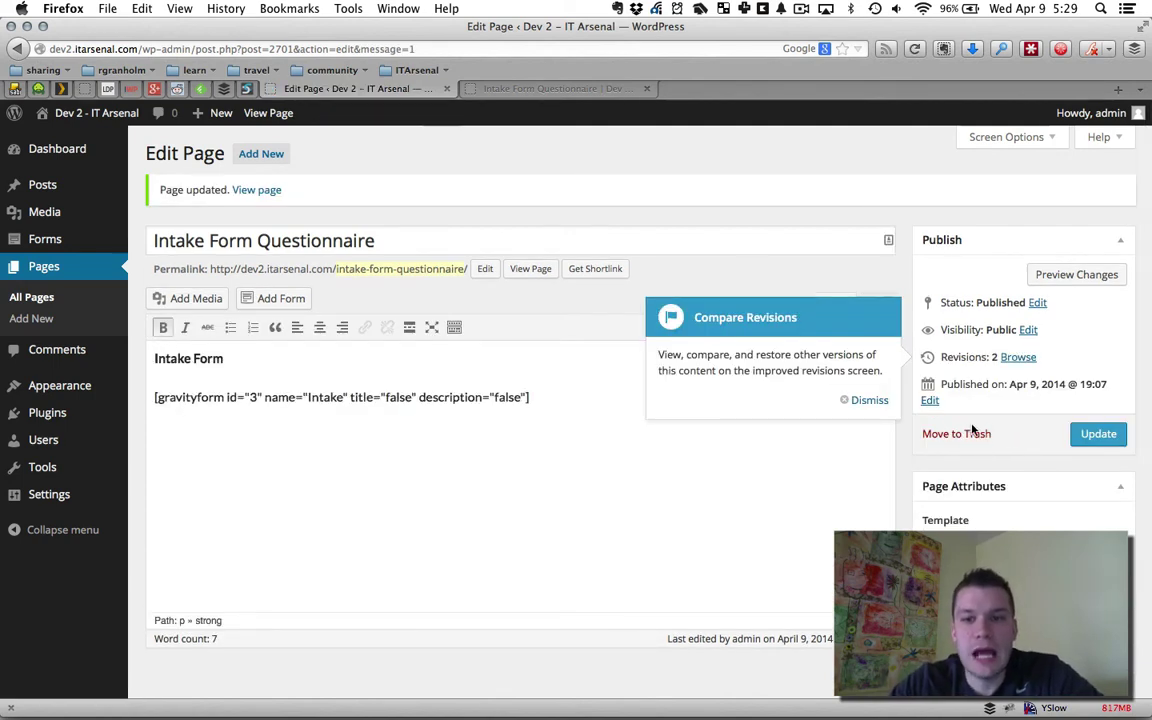
{"action": "left_click", "coordinate": [866, 400]}
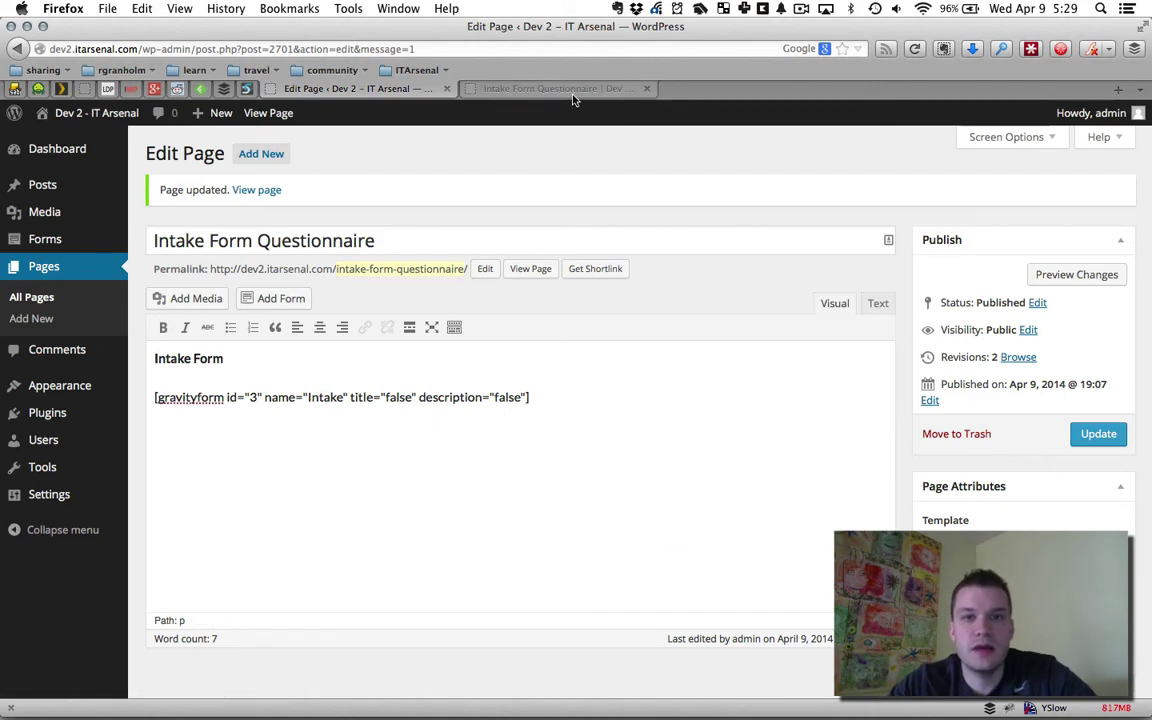
Reload the live questionnaire page and try the First name, Email and 'Where are you from?' fields
{"action": "left_click", "coordinate": [520, 88]}
{"action": "key", "text": "super+r"}
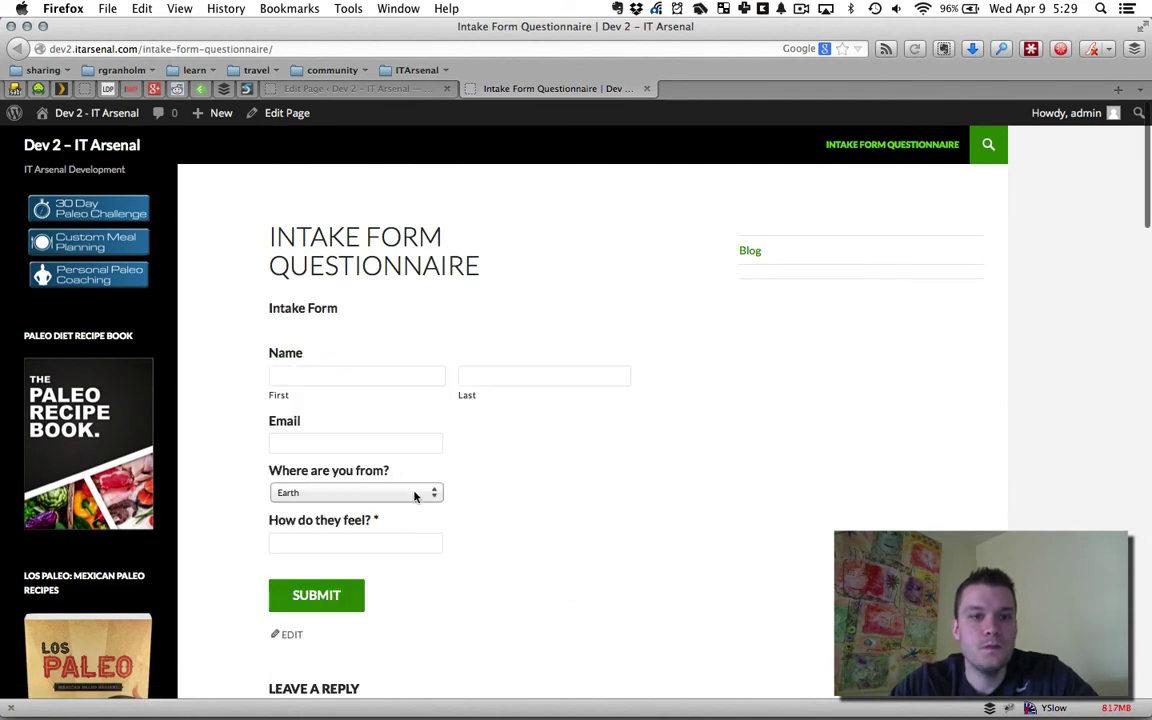
{"action": "left_click", "coordinate": [333, 375]}
{"action": "left_click", "coordinate": [323, 445]}
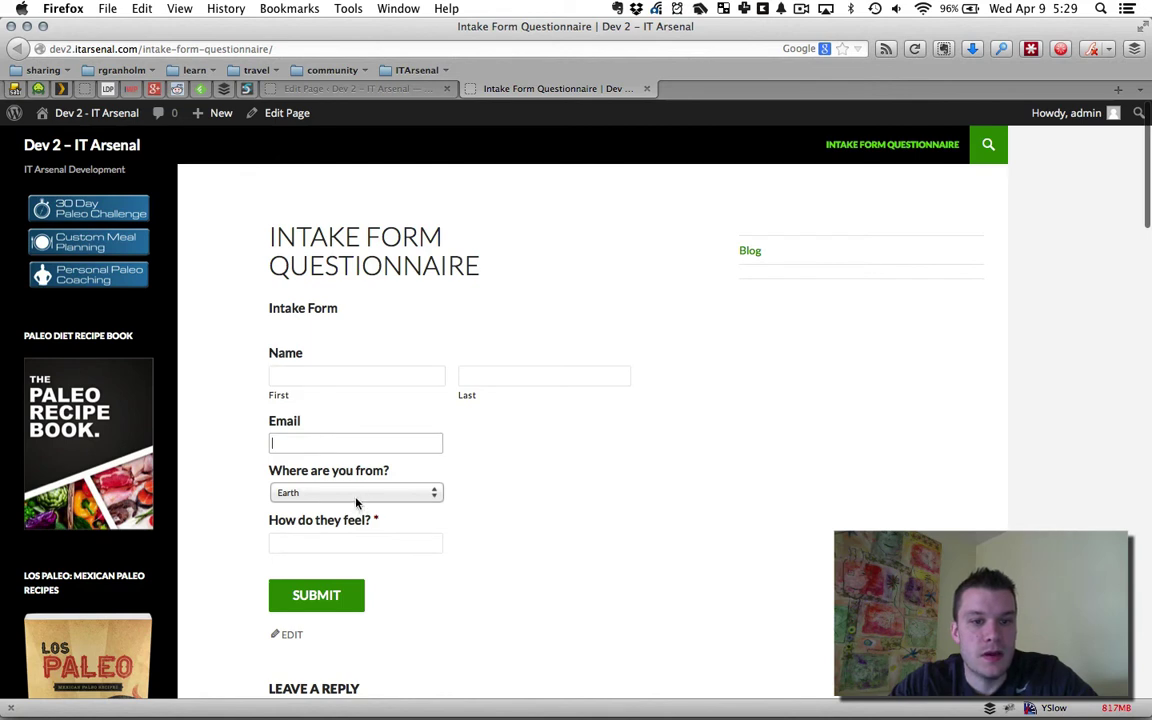
{"action": "left_click", "coordinate": [322, 494]}
{"action": "left_click", "coordinate": [455, 516]}
{"action": "left_click", "coordinate": [666, 501]}
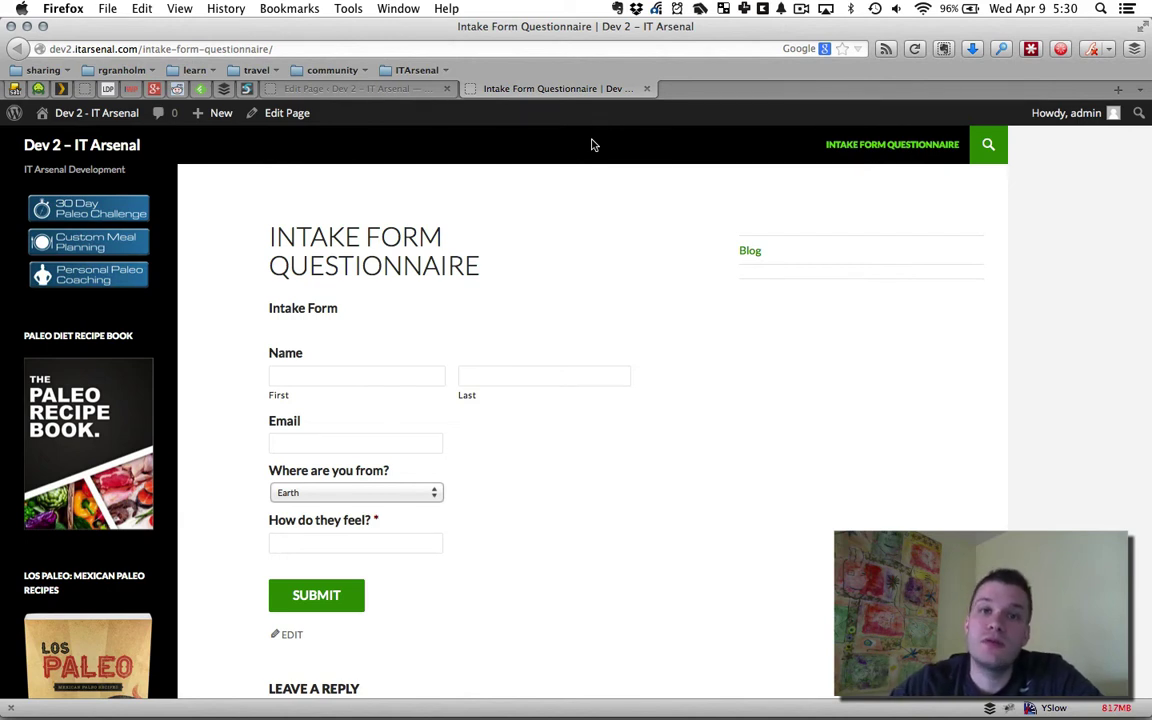
Go from the page editor to the Intake form's Notifications settings through the Forms list
{"action": "left_click", "coordinate": [357, 89]}
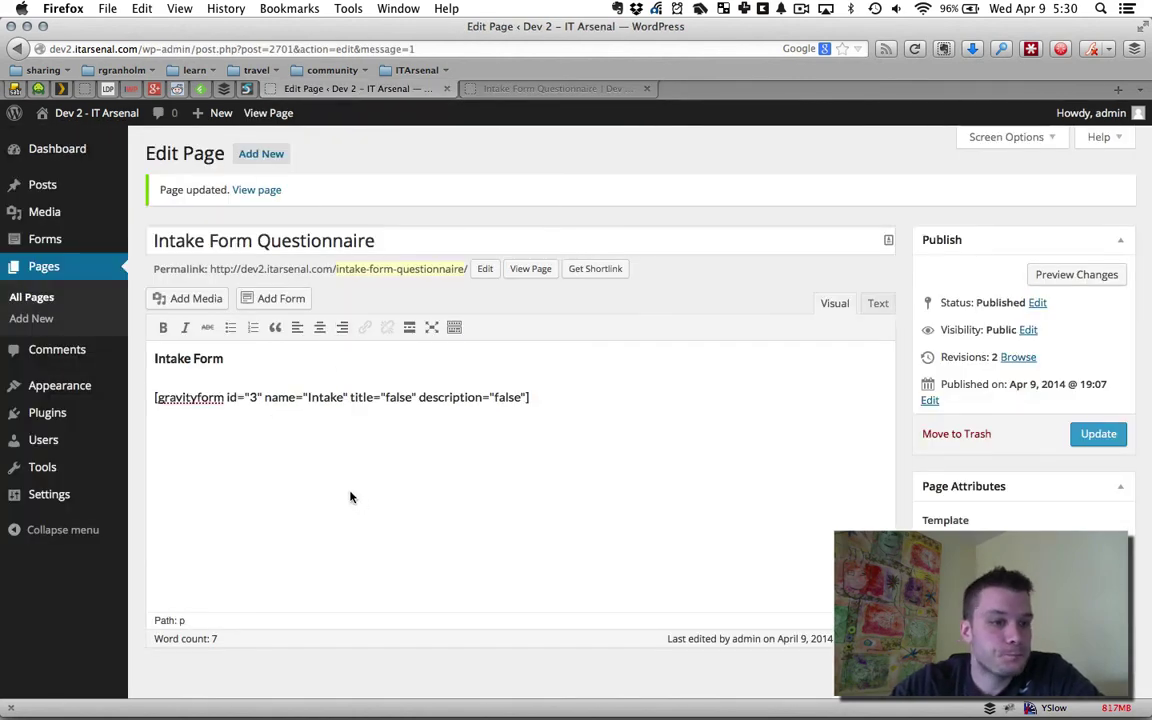
{"action": "left_click", "coordinate": [61, 242]}
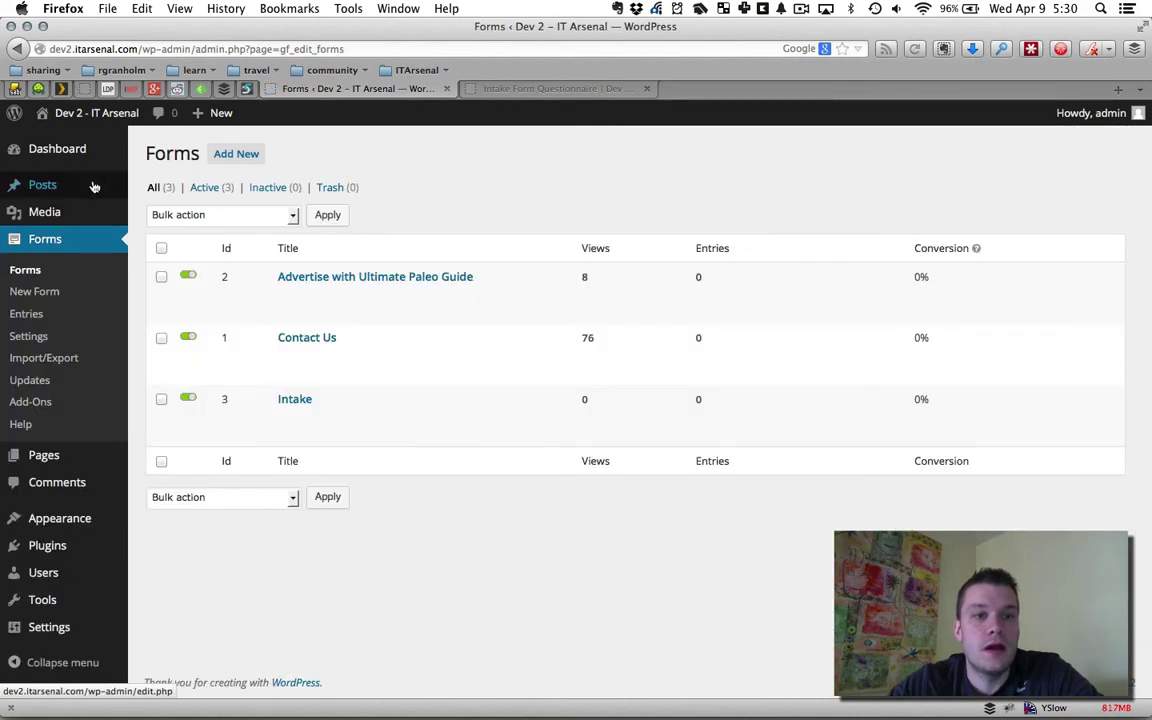
{"action": "mouse_move", "coordinate": [275, 430]}
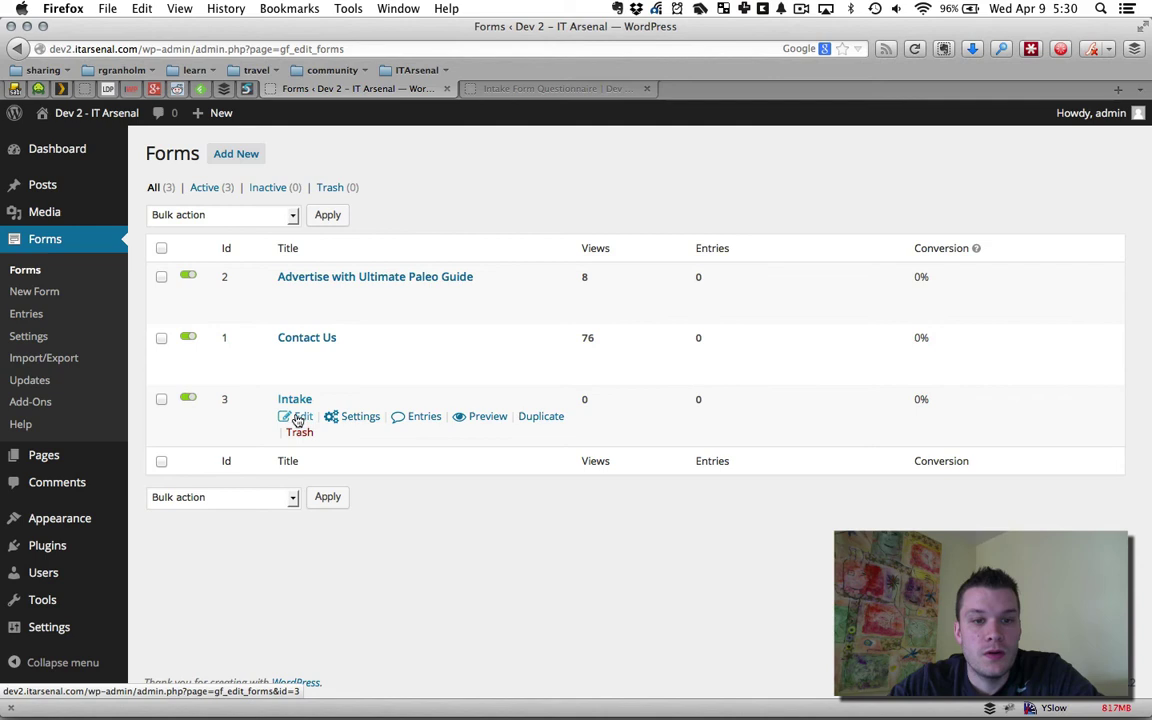
{"action": "mouse_move", "coordinate": [333, 416]}
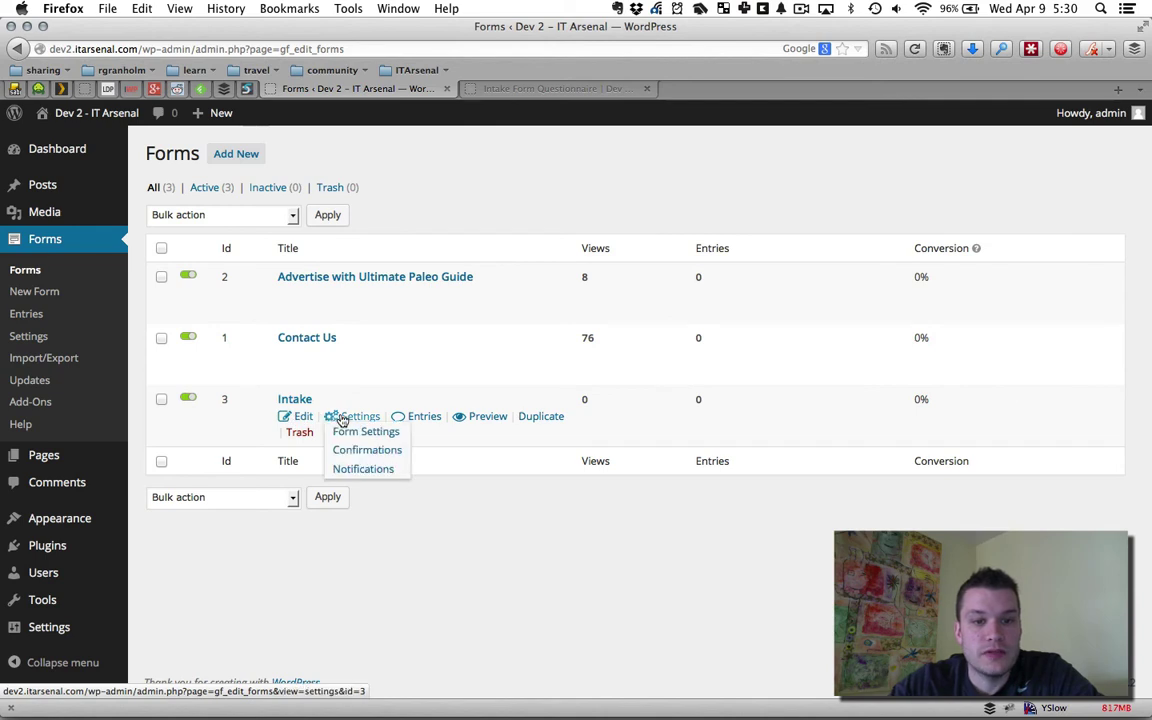
{"action": "left_click", "coordinate": [364, 470]}
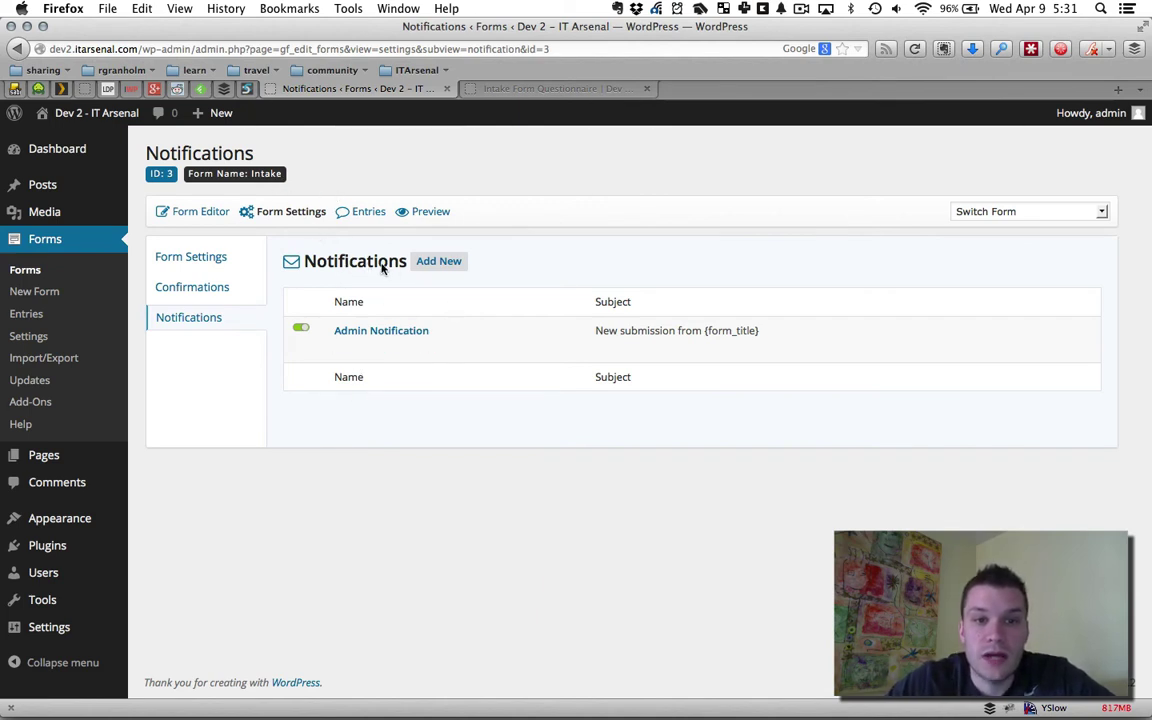
Create a new notification for the Intake form named 'Users E-mail'
{"action": "left_click", "coordinate": [430, 268]}
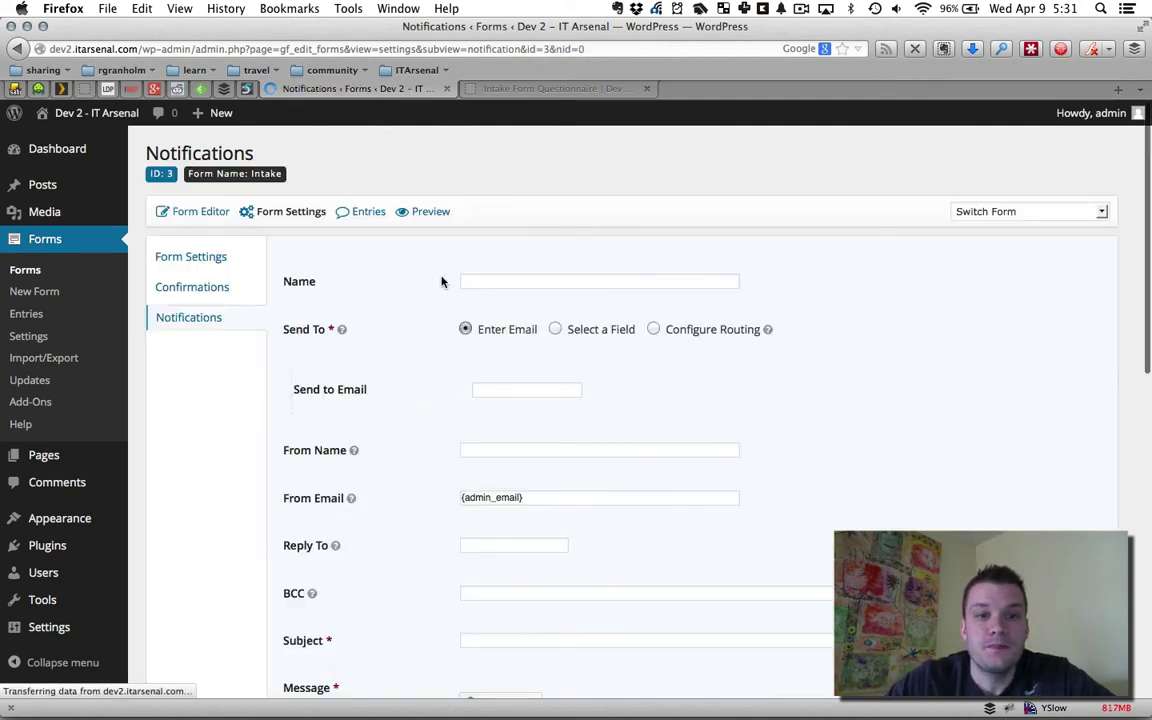
{"action": "left_click", "coordinate": [477, 280]}
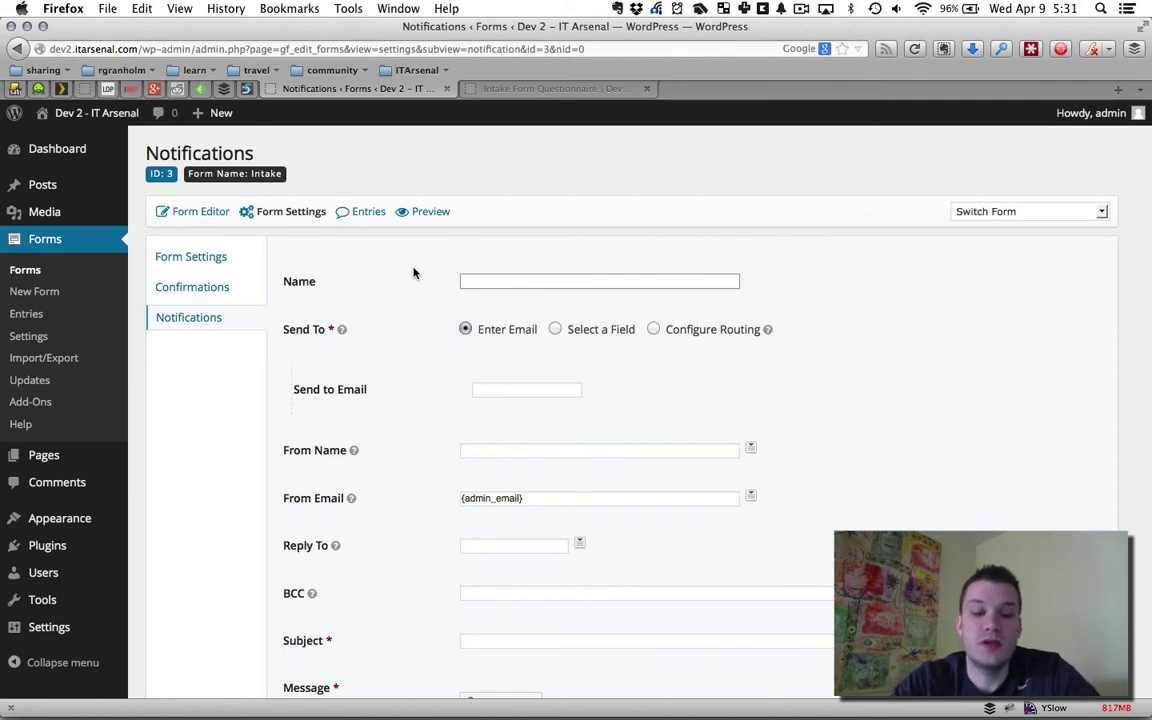
{"action": "type", "text": "Users R"}
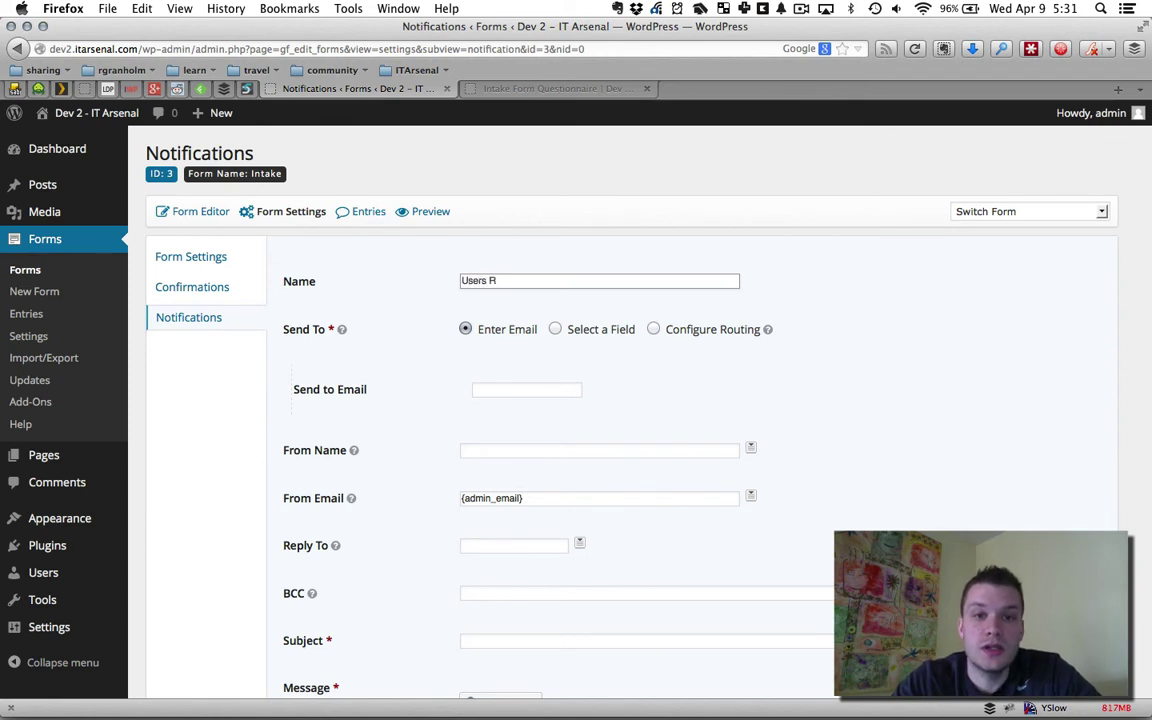
{"action": "key", "text": "BackSpace"}
{"action": "type", "text": "E-mail"}
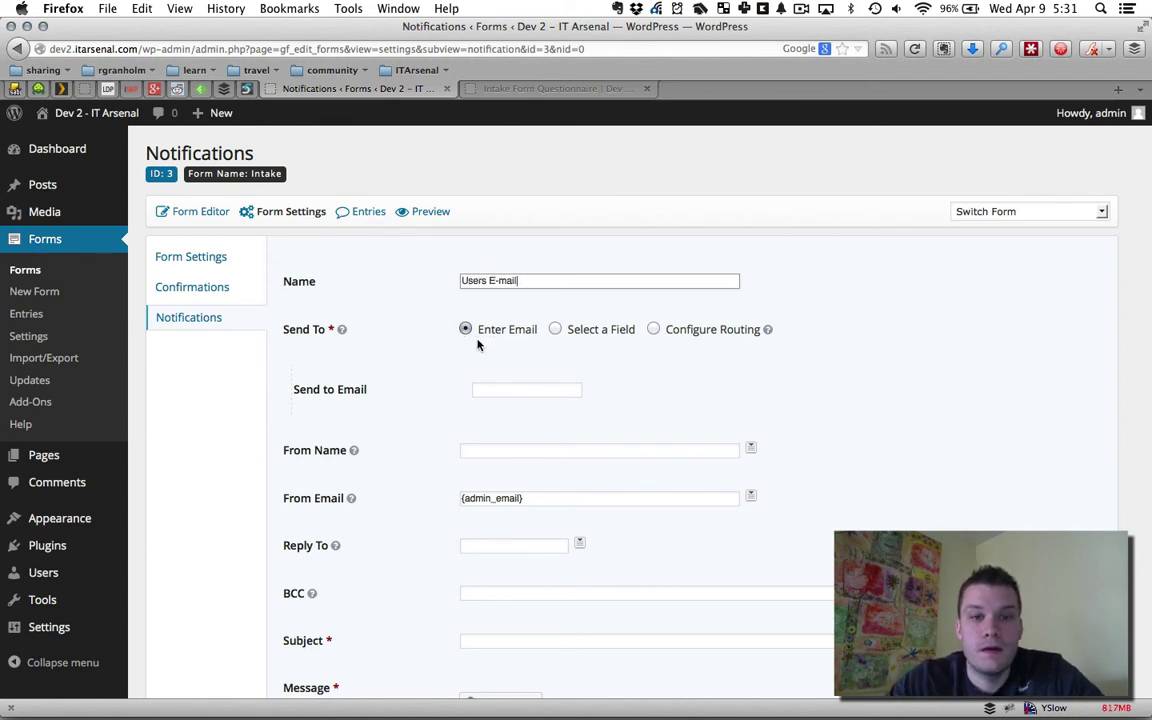
Set the notification's Send To to the form's Email field
{"action": "left_click", "coordinate": [525, 388]}
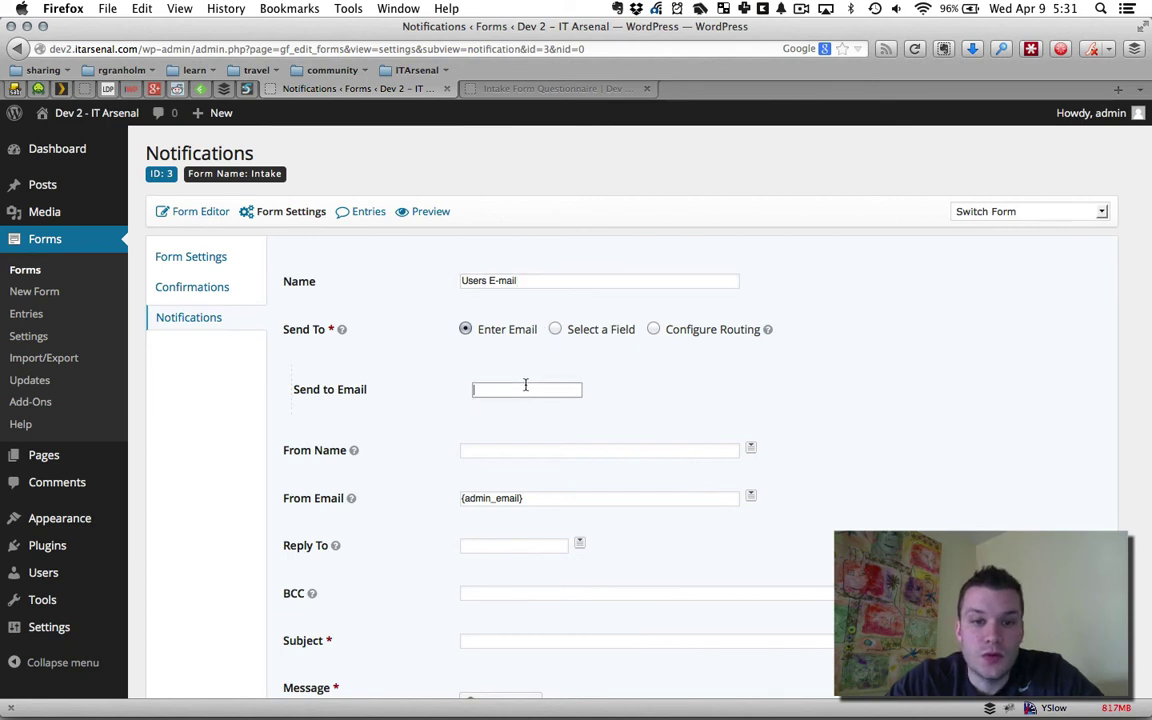
{"action": "left_click", "coordinate": [556, 330]}
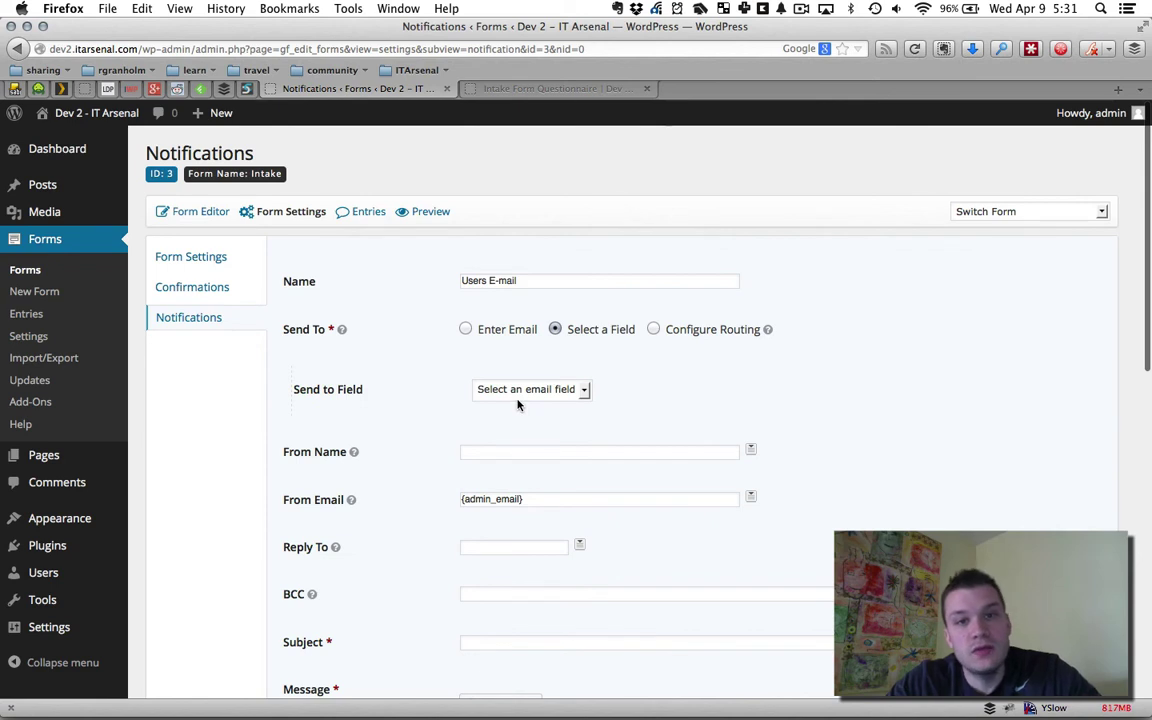
{"action": "left_click", "coordinate": [569, 390]}
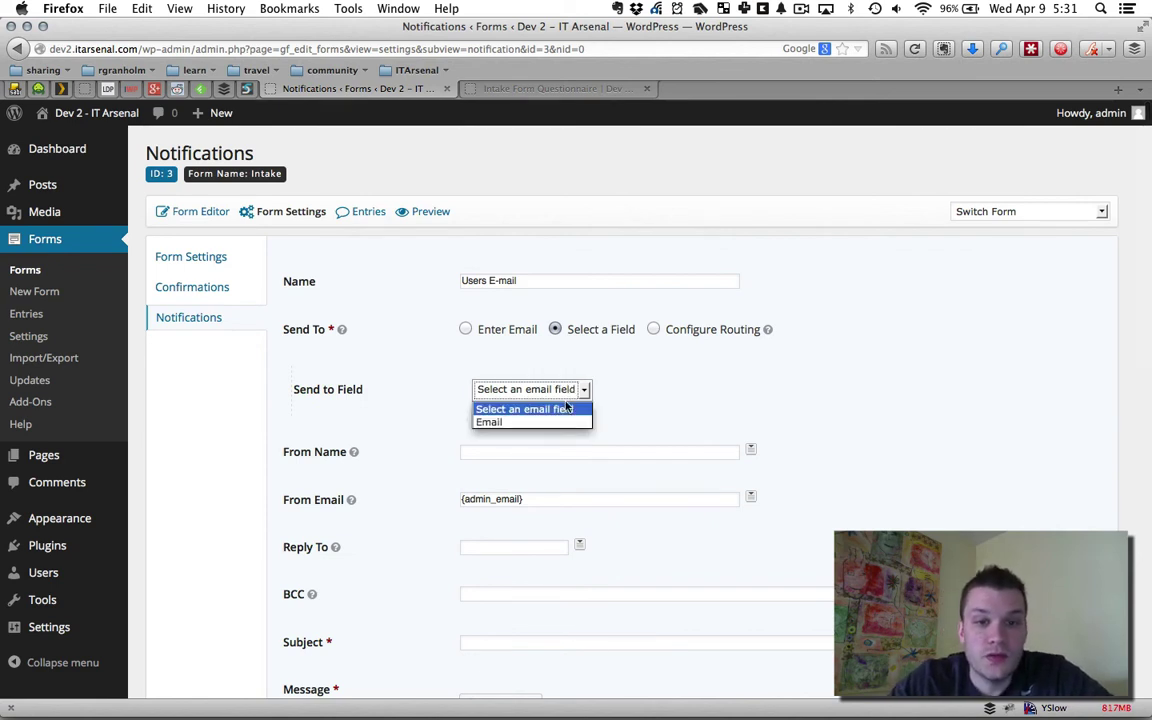
{"action": "left_click", "coordinate": [495, 423]}
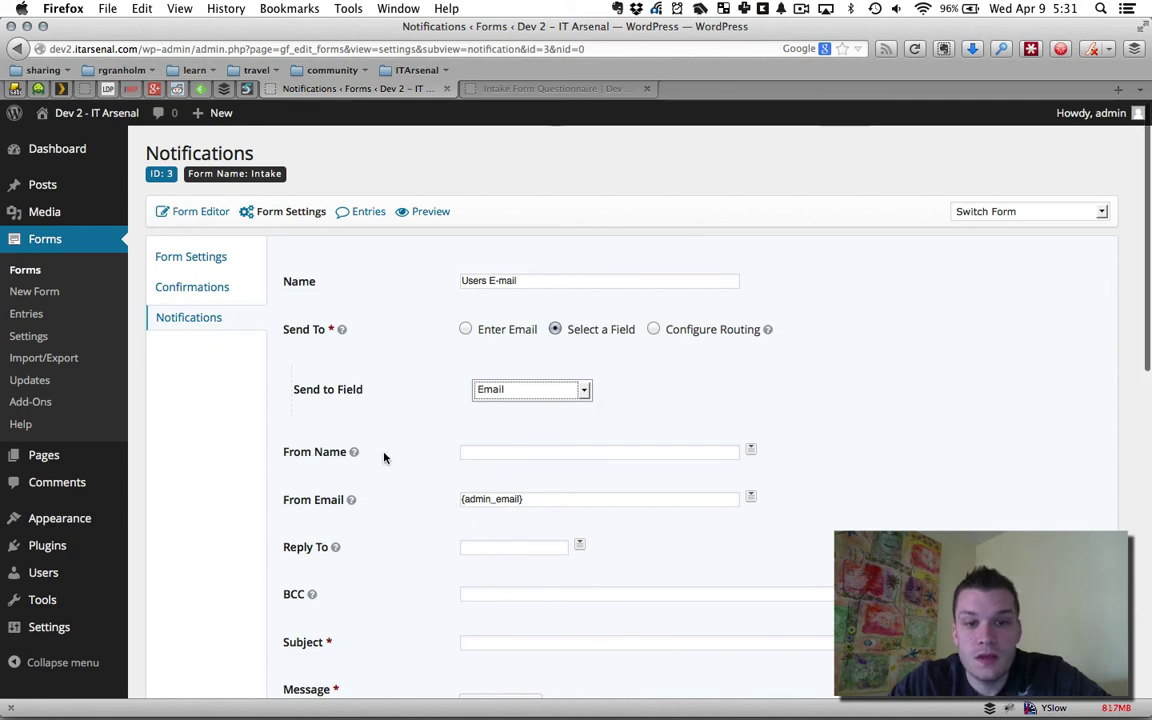
Fill in From Name with the sender's name and From Email with their e-mail address
{"action": "left_click", "coordinate": [470, 452]}
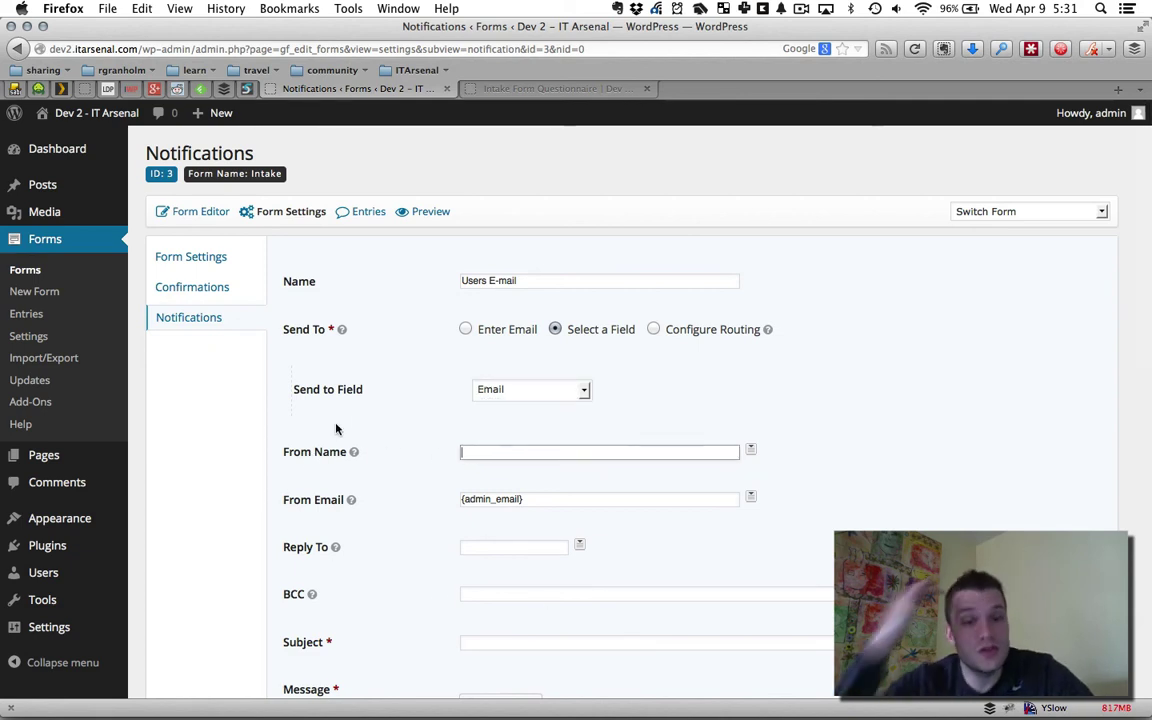
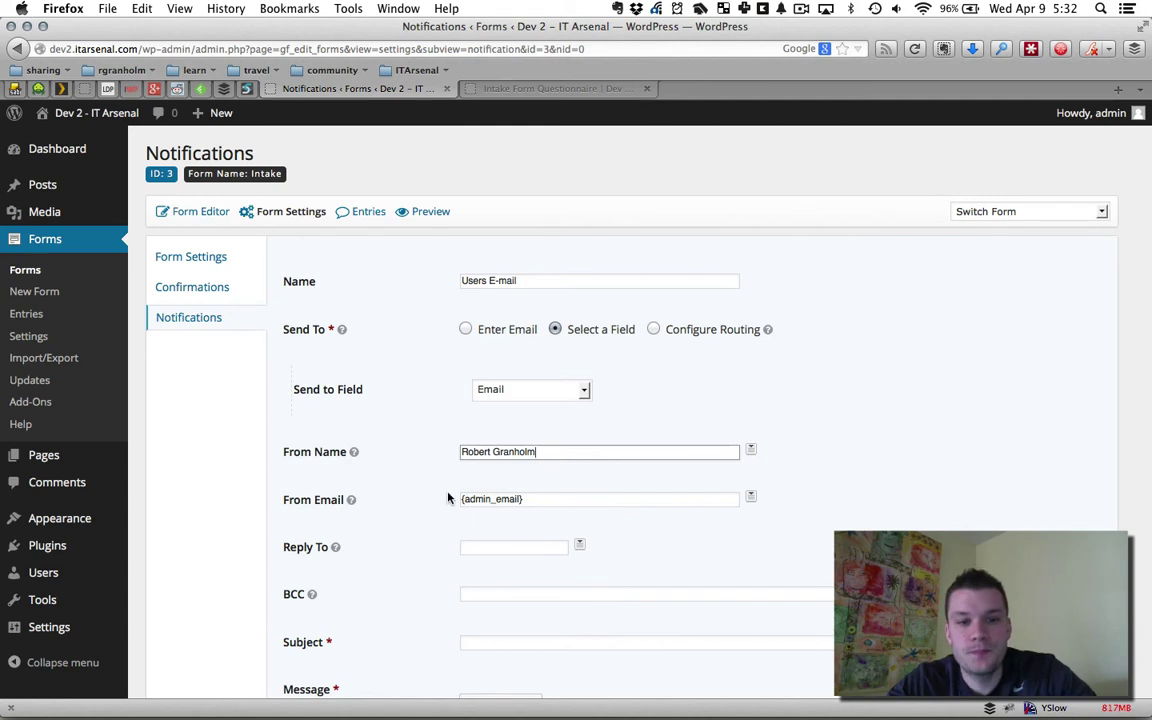
{"action": "triple_click", "coordinate": [526, 500]}
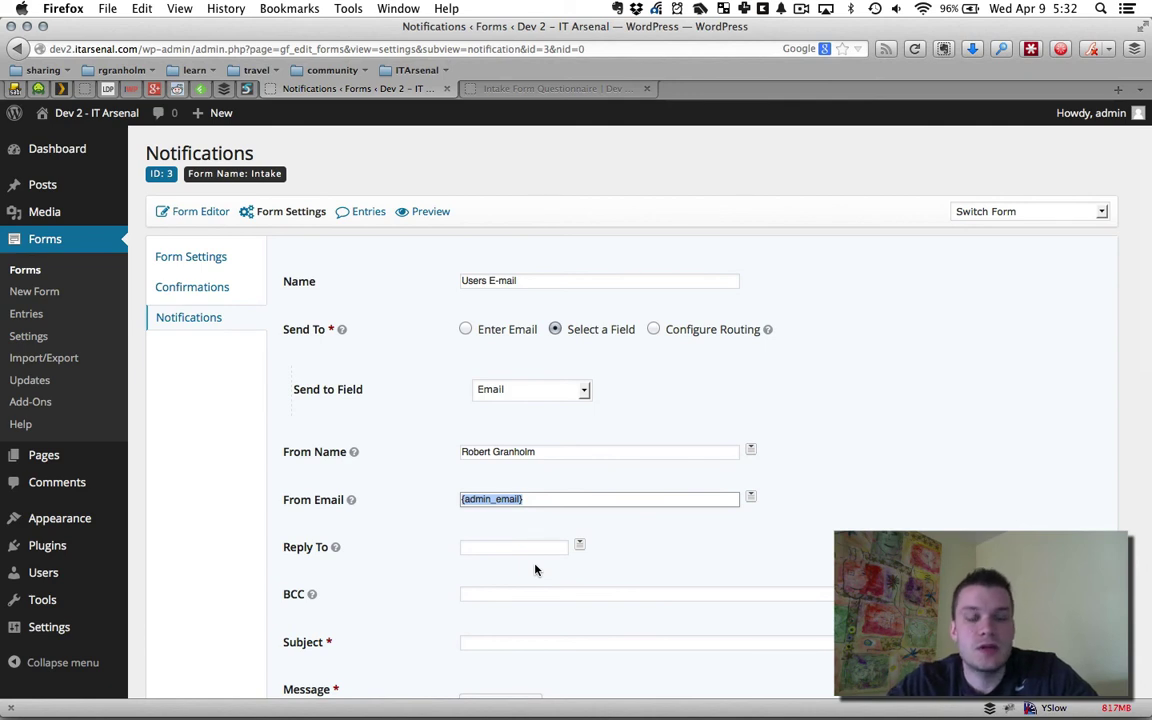
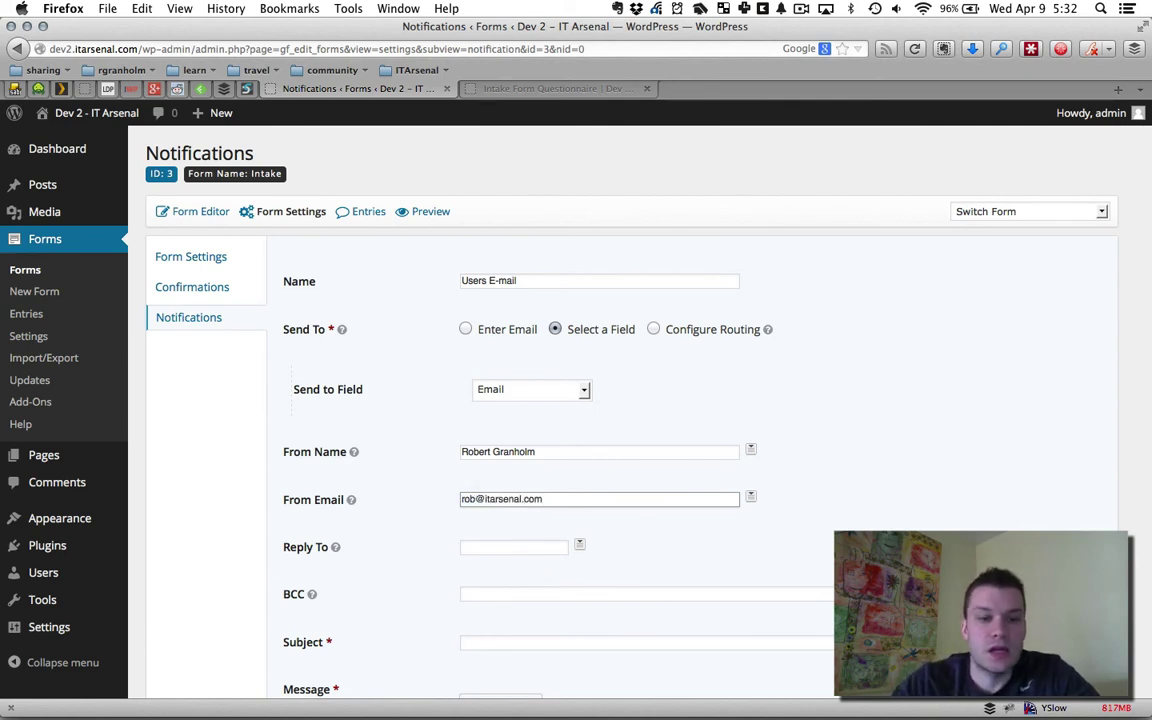
{"action": "left_click", "coordinate": [704, 545]}
Set the notification subject to 'Thanks for your Responses! Read this!'
{"action": "scroll", "coordinate": [754, 513], "scroll_direction": "down", "scroll_amount": 1}
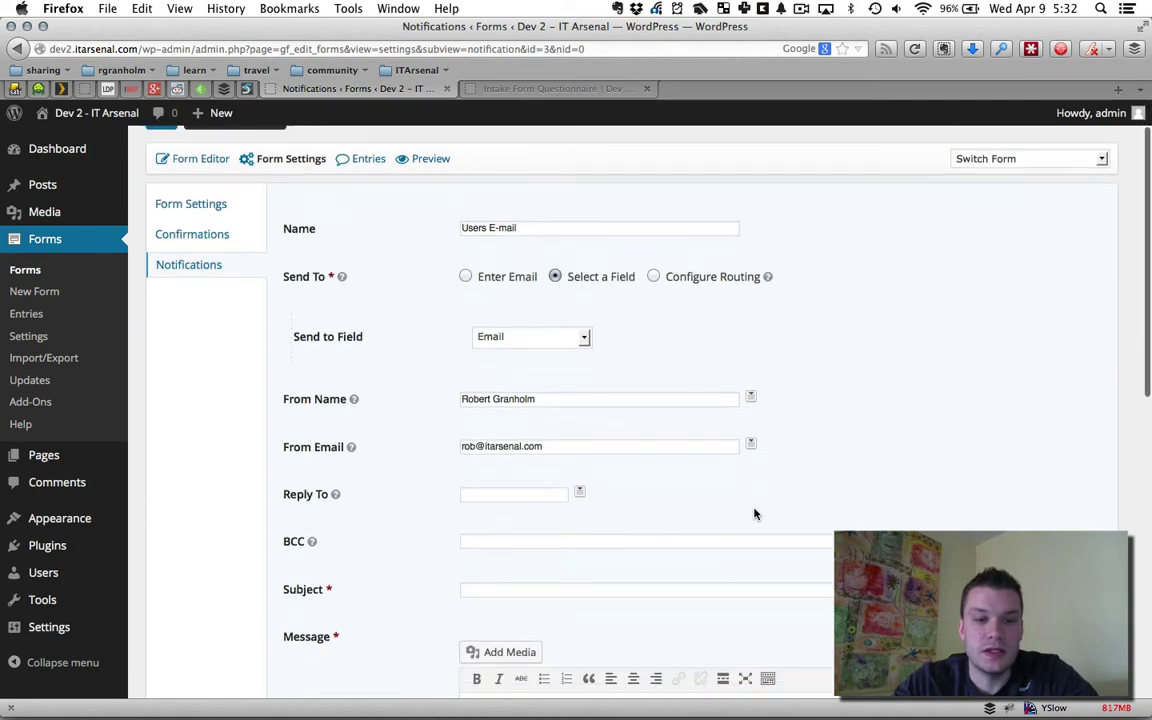
{"action": "left_click", "coordinate": [579, 591]}
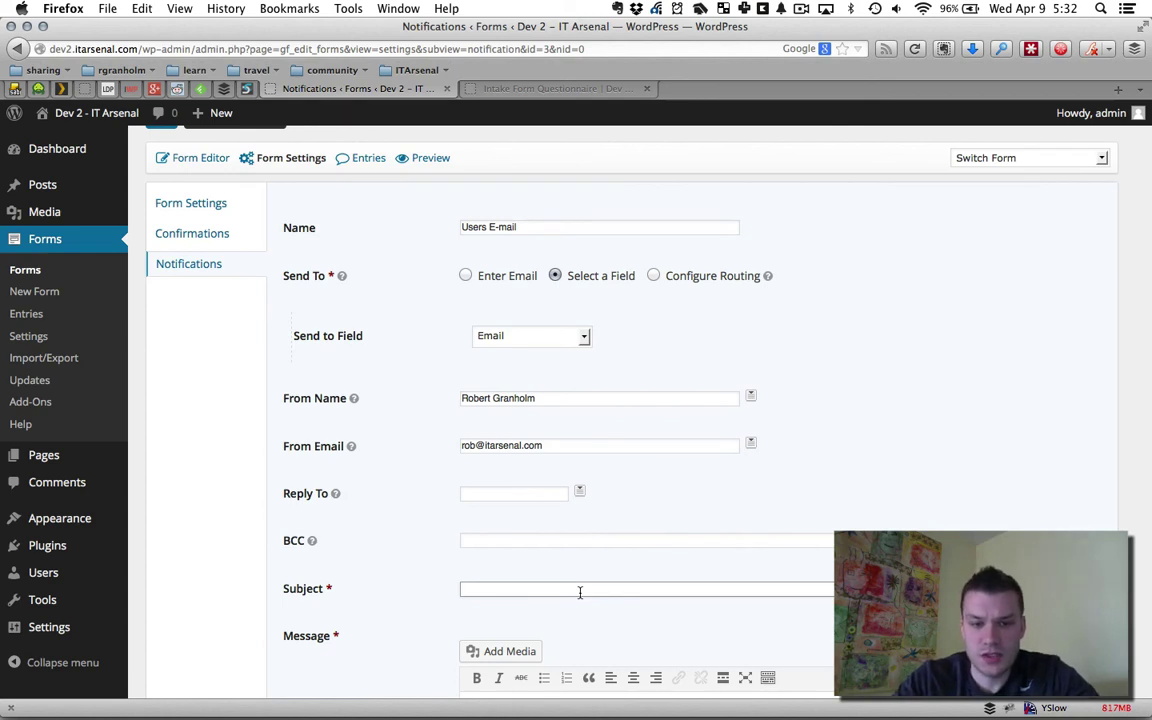
{"action": "type", "text": "Thanks "}
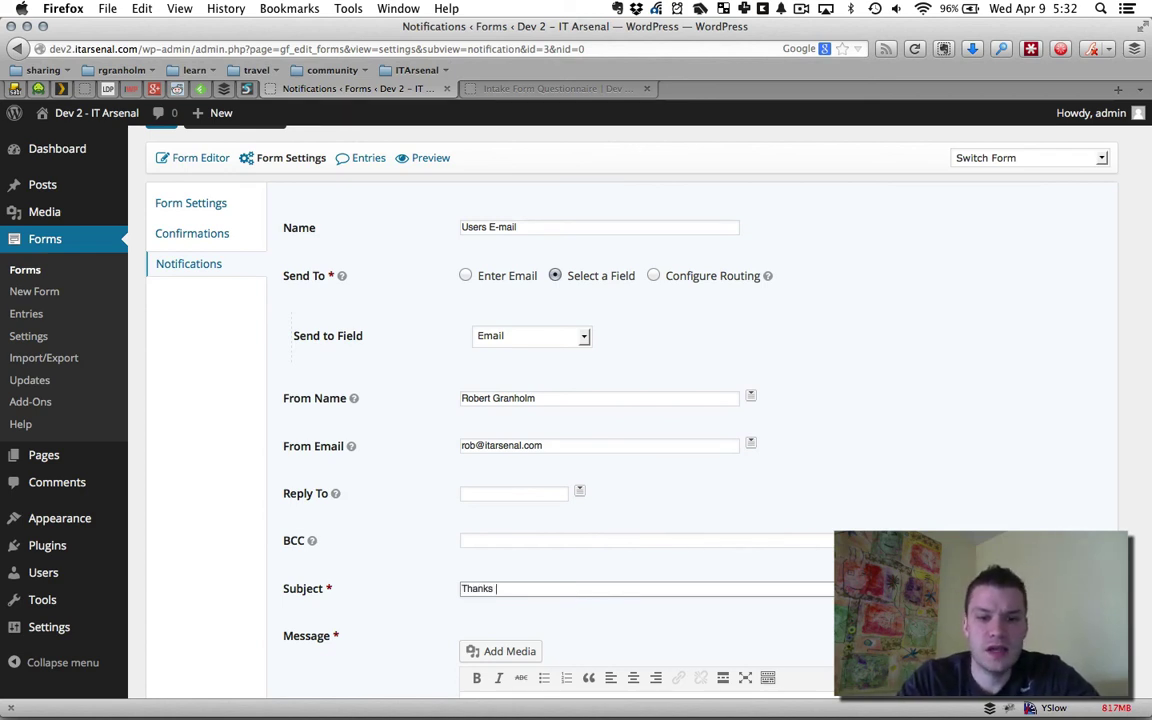
{"action": "type", "text": "for your "}
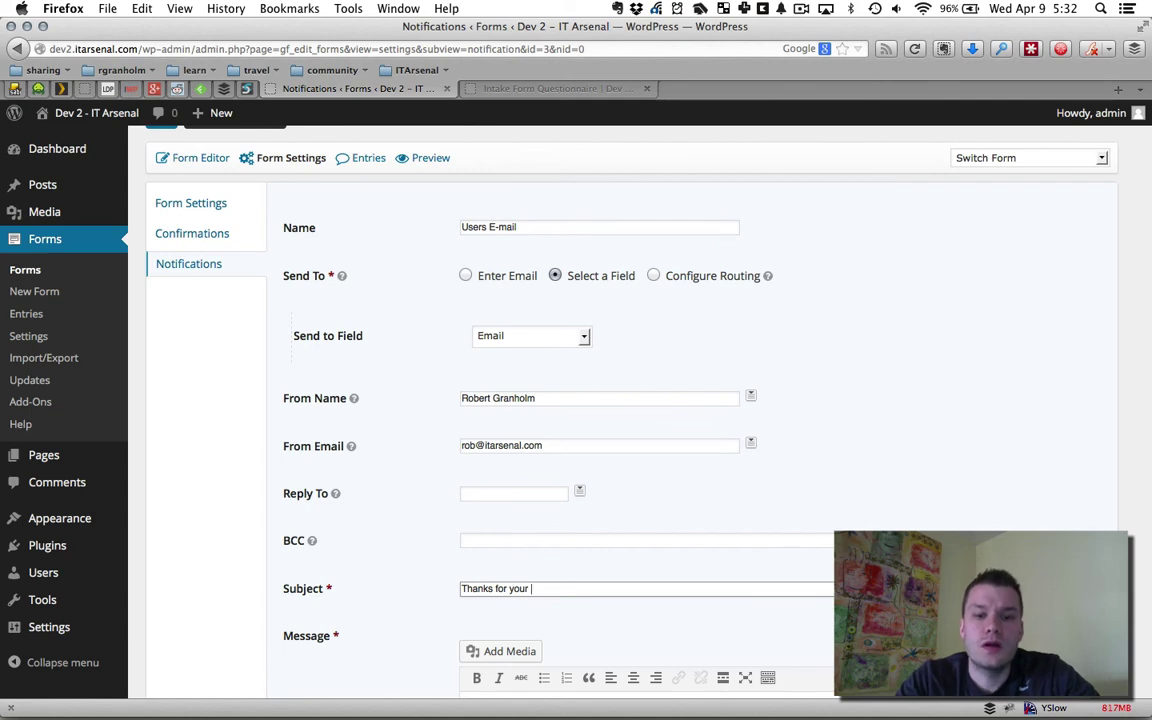
{"action": "type", "text": "Responses"}
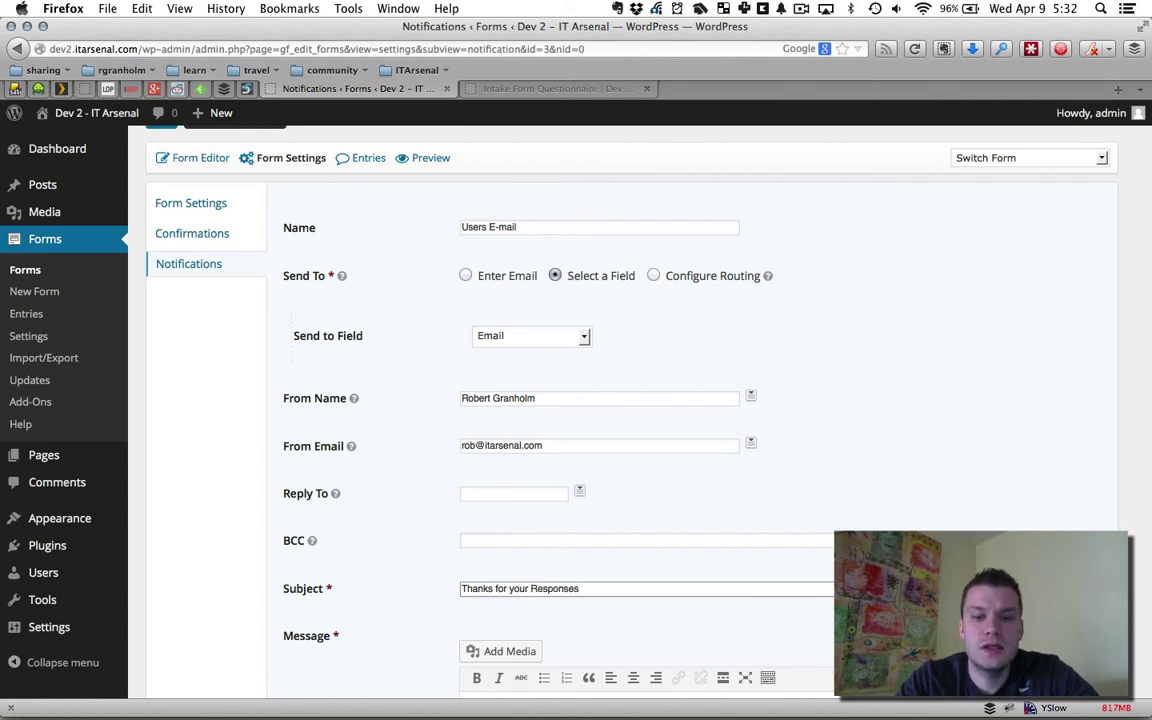
{"action": "type", "text": "! R"}
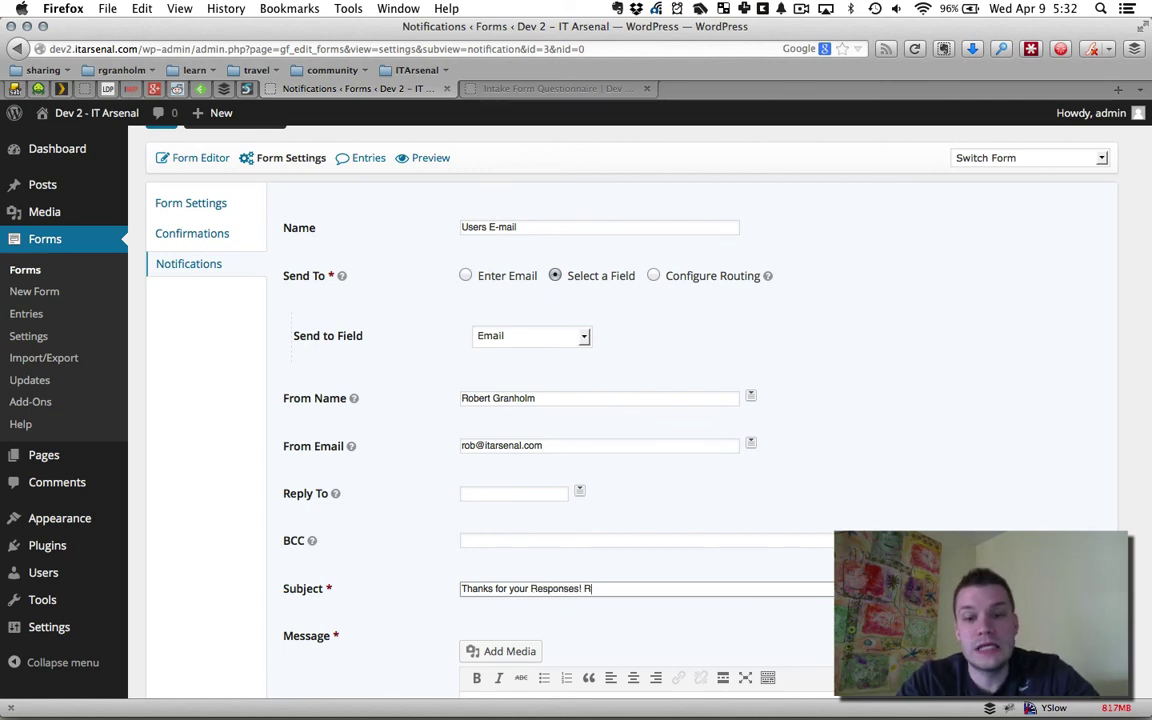
{"action": "type", "text": "ead this!"}
Write the message promising a detailed report within 2 days, then 'Hit reply for any questions!'
{"action": "scroll", "coordinate": [597, 535], "scroll_direction": "down", "scroll_amount": 2}
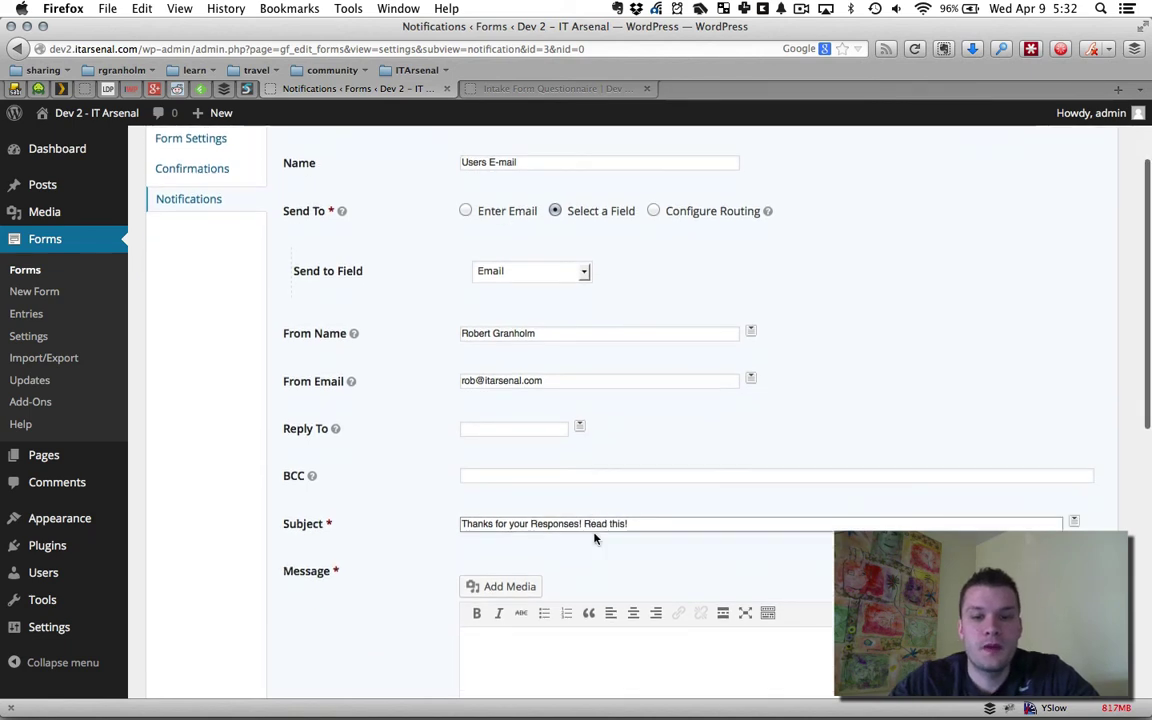
{"action": "left_click", "coordinate": [632, 678]}
{"action": "scroll", "coordinate": [632, 678], "scroll_direction": "down", "scroll_amount": 2}
{"action": "type", "text": "Tha"}
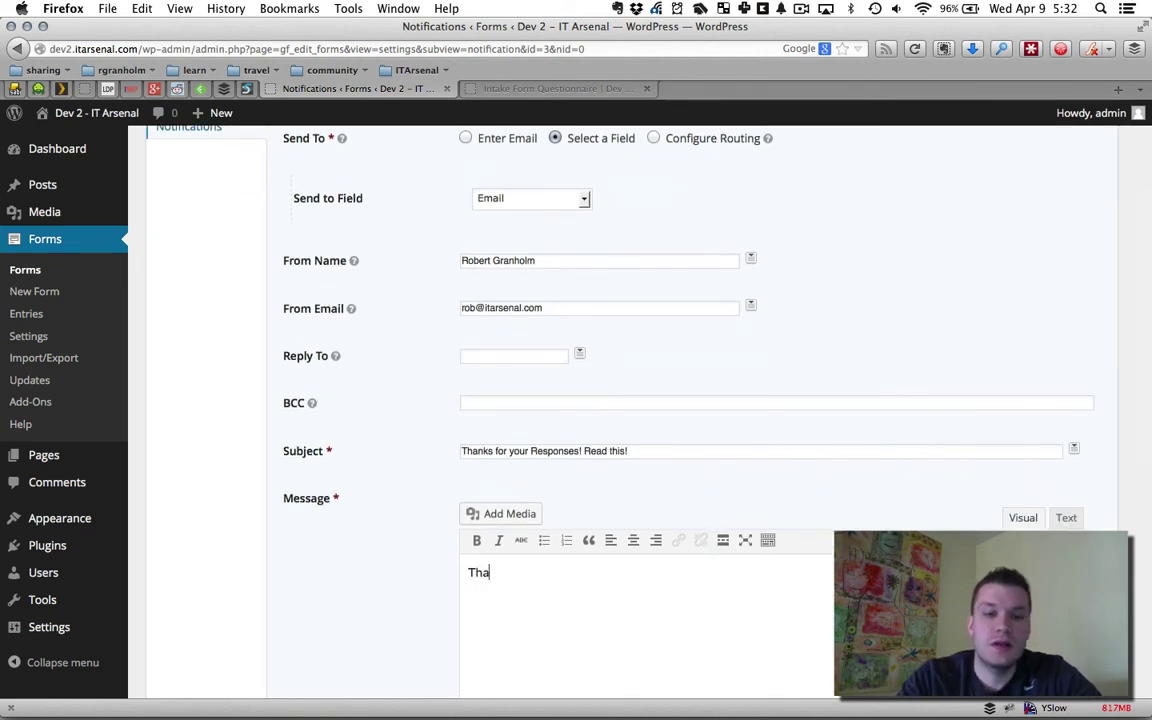
{"action": "type", "text": "nks for the info, I'll "}
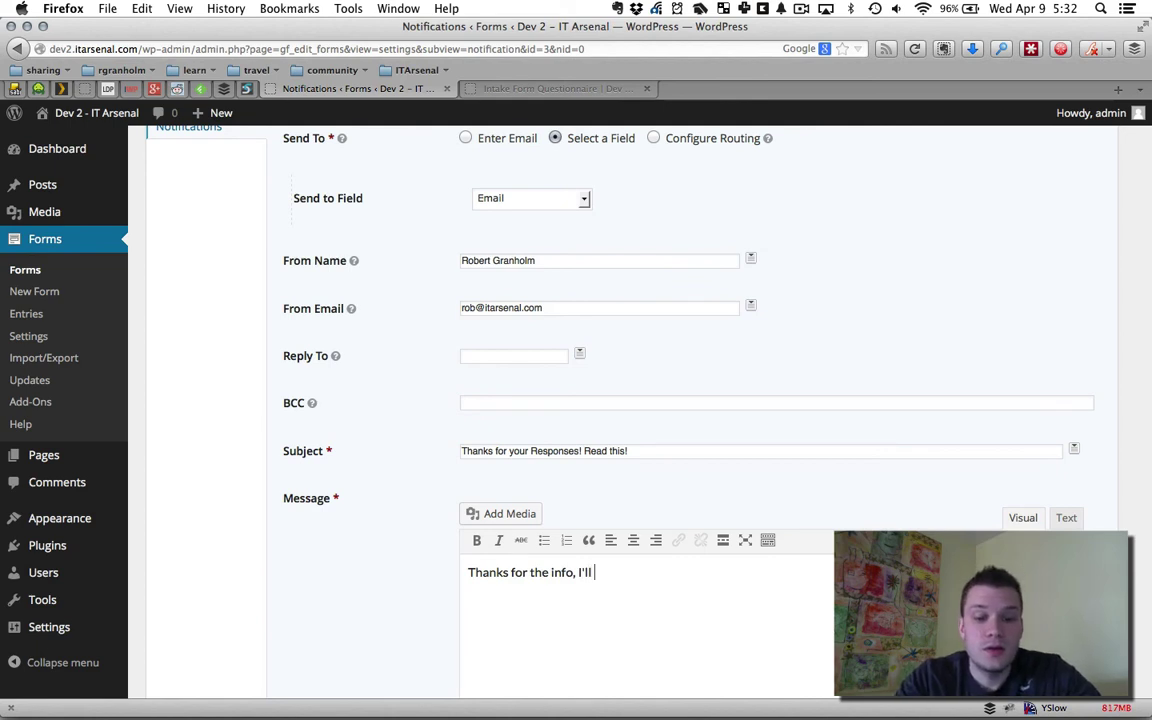
{"action": "type", "text": "privde"}
{"action": "key", "text": "BackSpace"}
{"action": "key", "text": "BackSpace"}
{"action": "key", "text": "BackSpace"}
{"action": "key", "text": "BackSpace"}
{"action": "type", "text": "ov"}
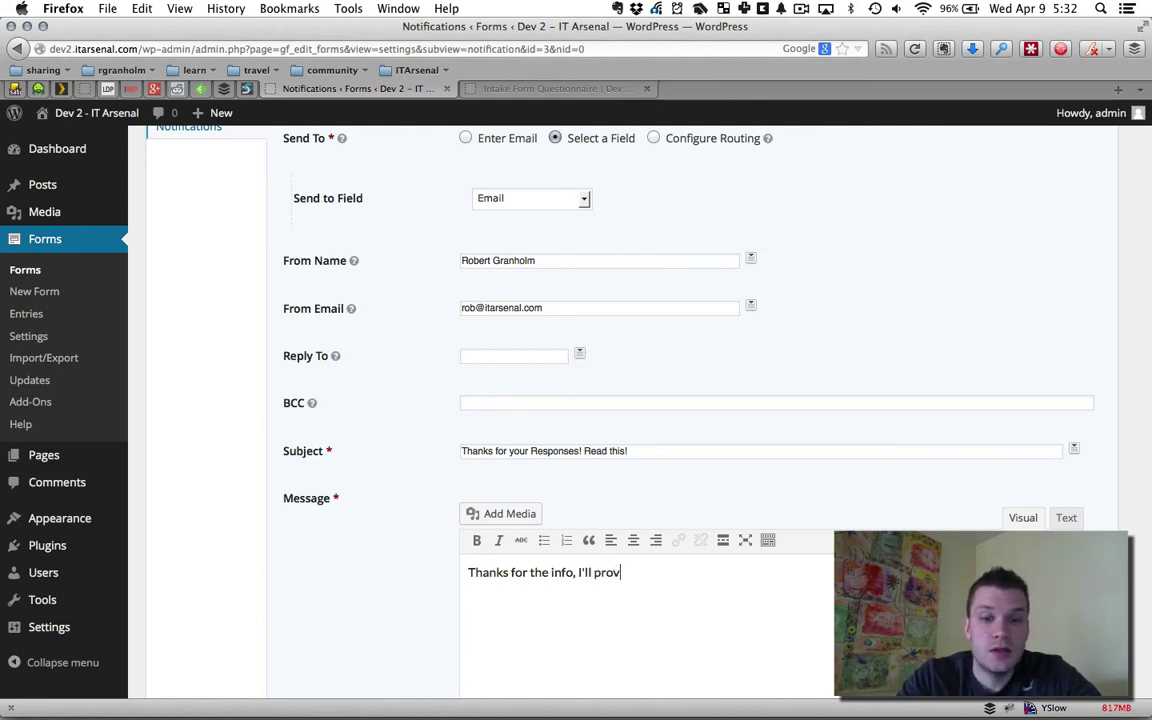
{"action": "type", "text": "ide your detailed repo"}
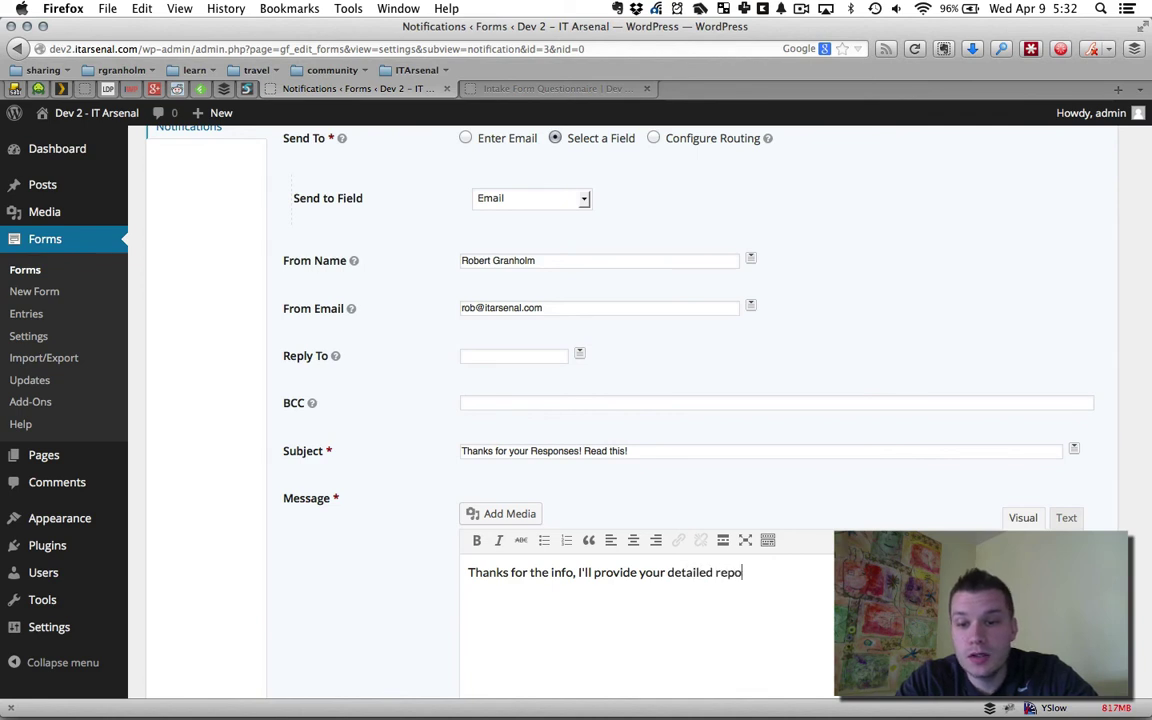
{"action": "type", "text": "rt within 2"}
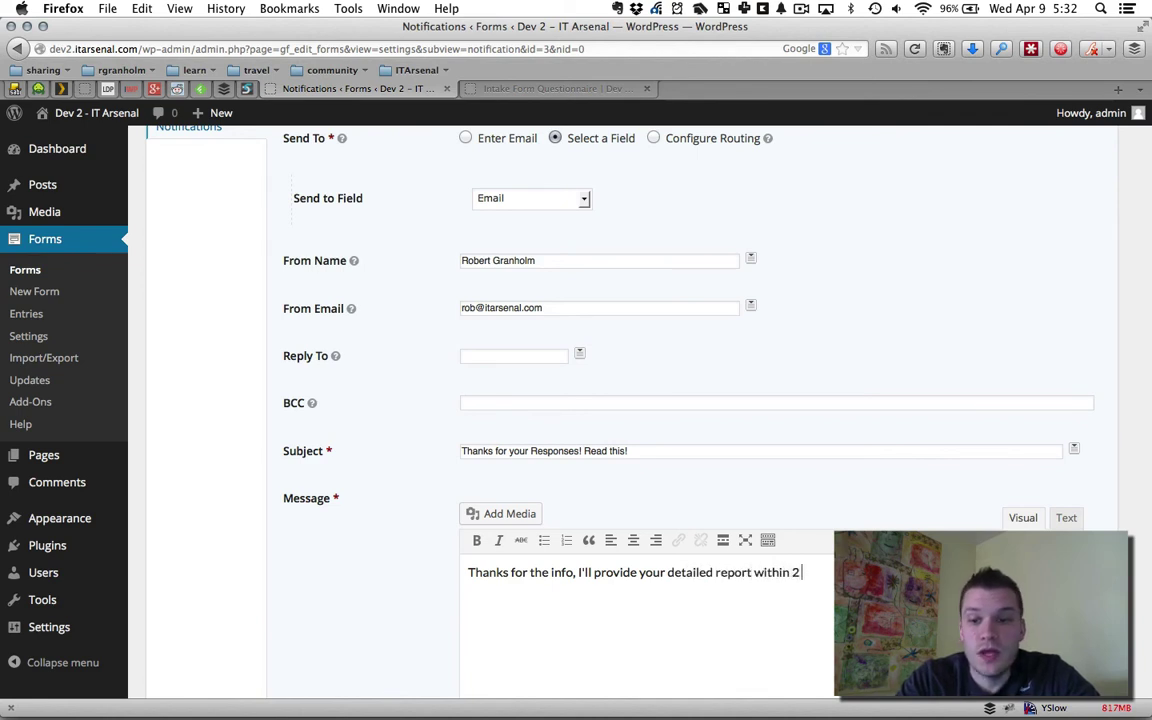
{"action": "type", "text": " days."}
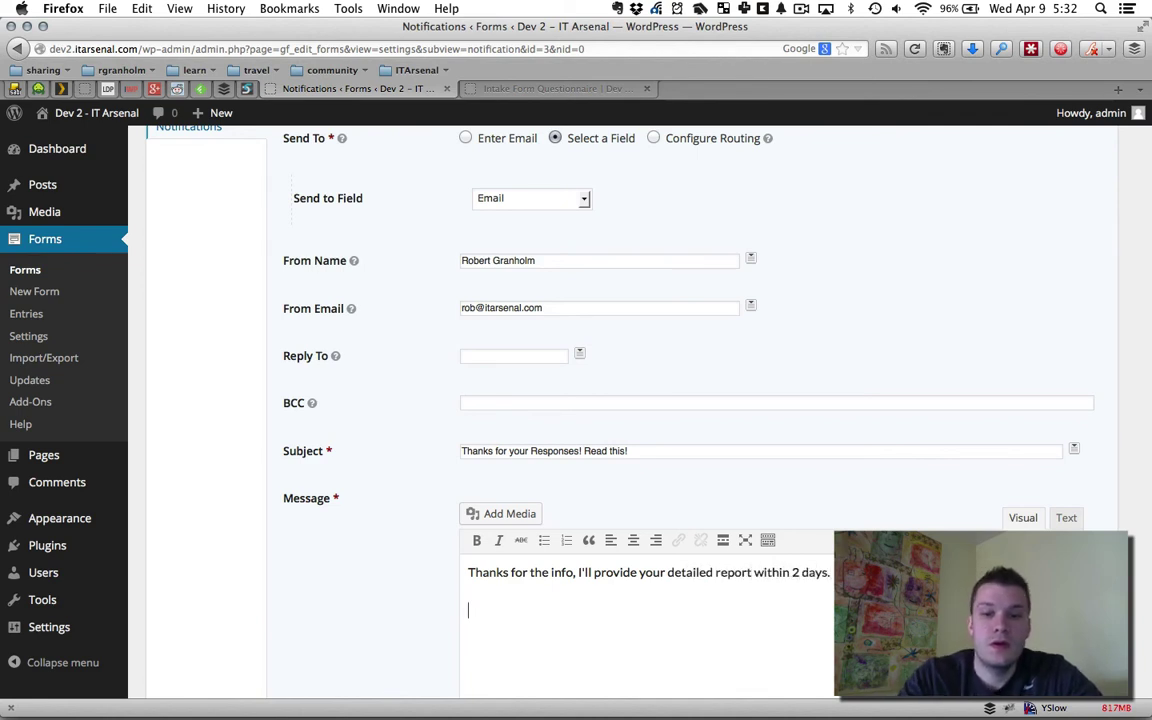
{"action": "key", "text": "Return"}
{"action": "key", "text": "Return"}
{"action": "type", "text": "Hi"}
{"action": "key", "text": "BackSpace"}
{"action": "key", "text": "BackSpace"}
{"action": "key", "text": "BackSpace"}
{"action": "type", "text": "Hi"}
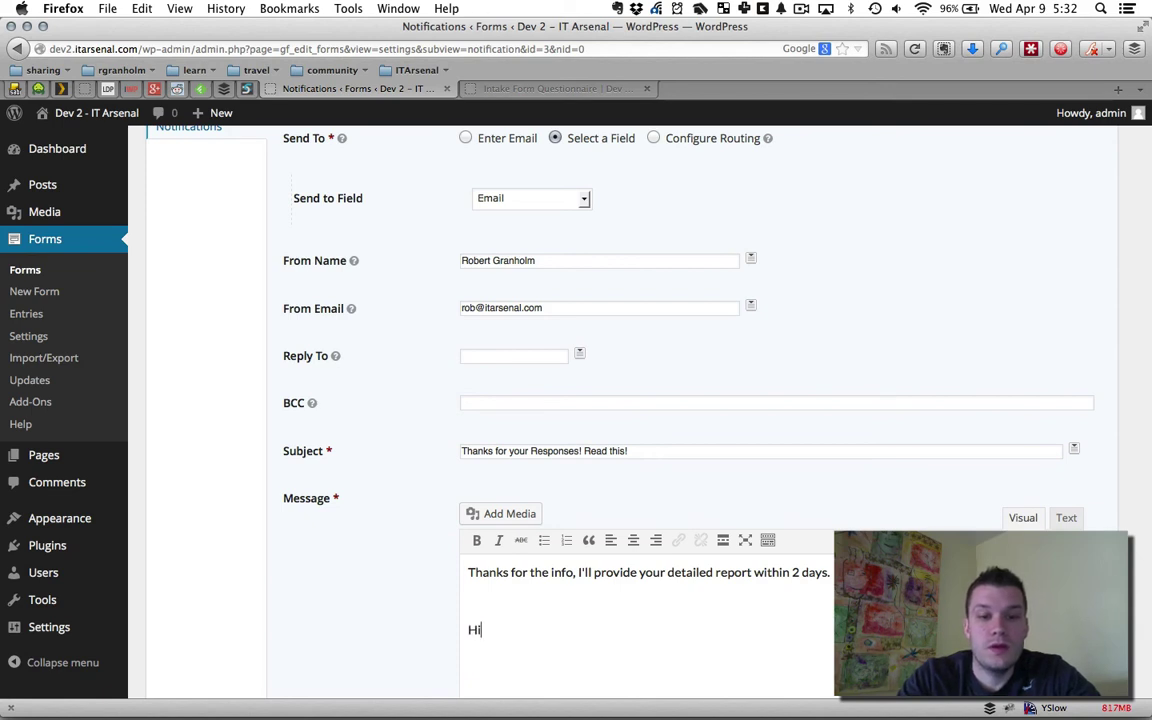
{"action": "type", "text": "t reply for any "}
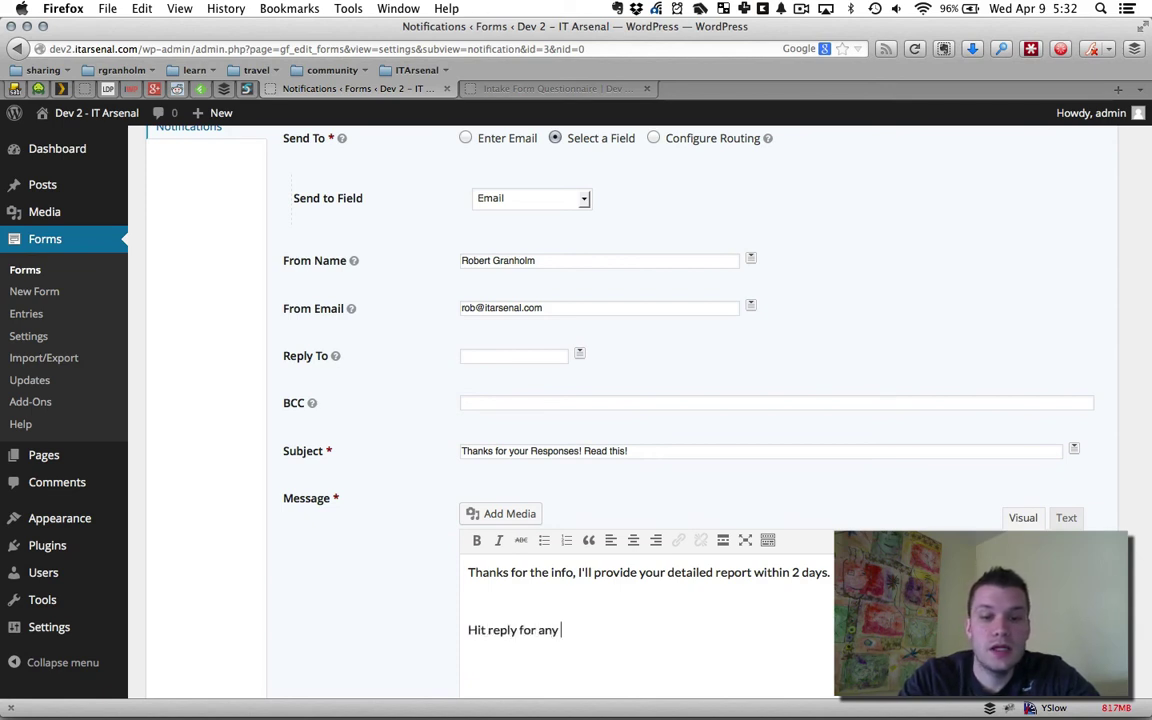
{"action": "type", "text": "questions!"}
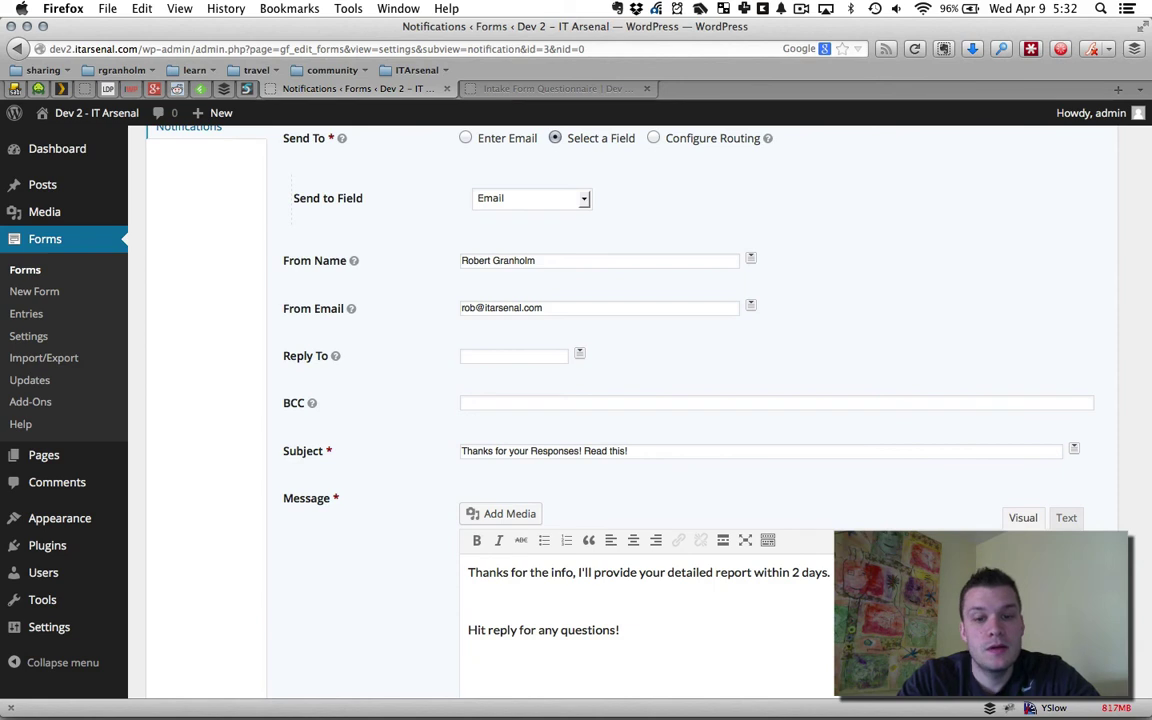
{"action": "key", "text": "Return"}
Sign the message off with the sender's name, save it, and return to the notifications list
{"action": "type", "text": "-Rob"}
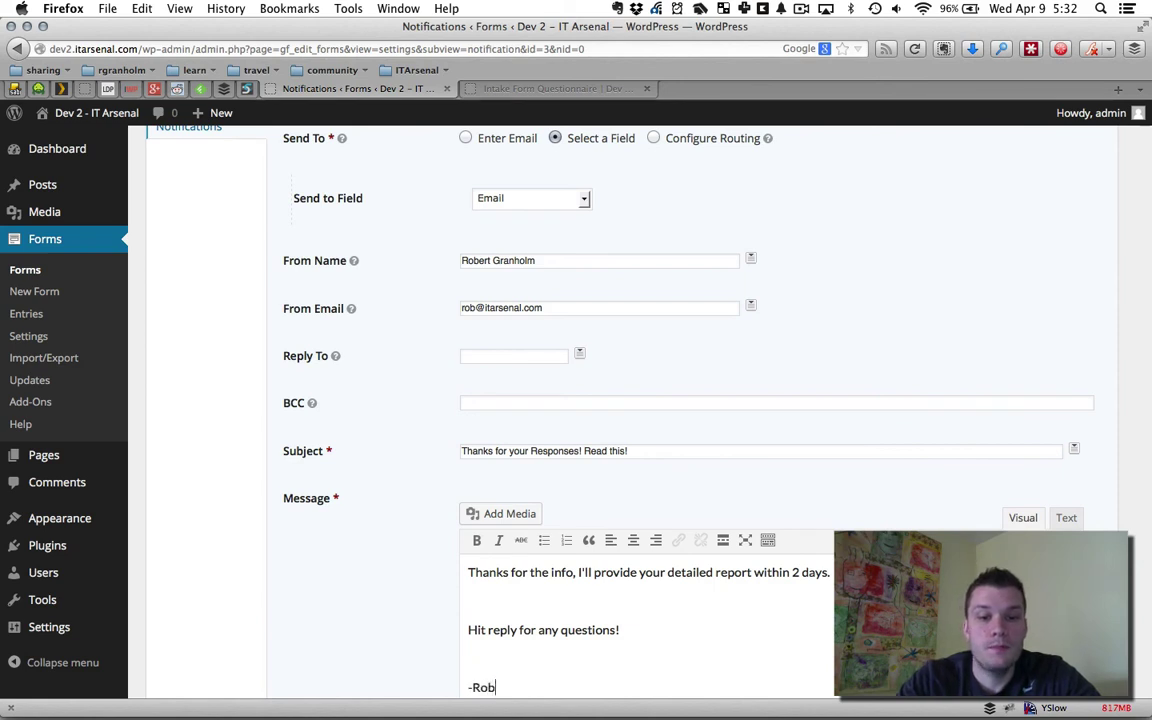
{"action": "scroll", "coordinate": [816, 466], "scroll_direction": "down", "scroll_amount": 5}
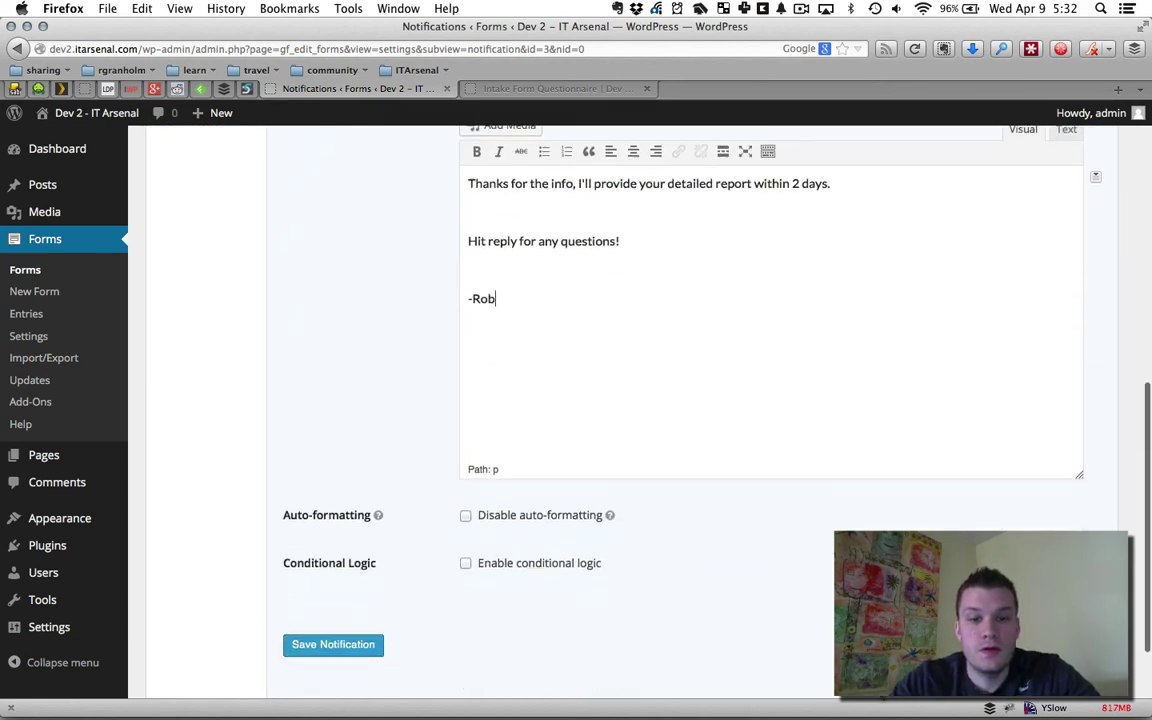
{"action": "left_click", "coordinate": [349, 649]}
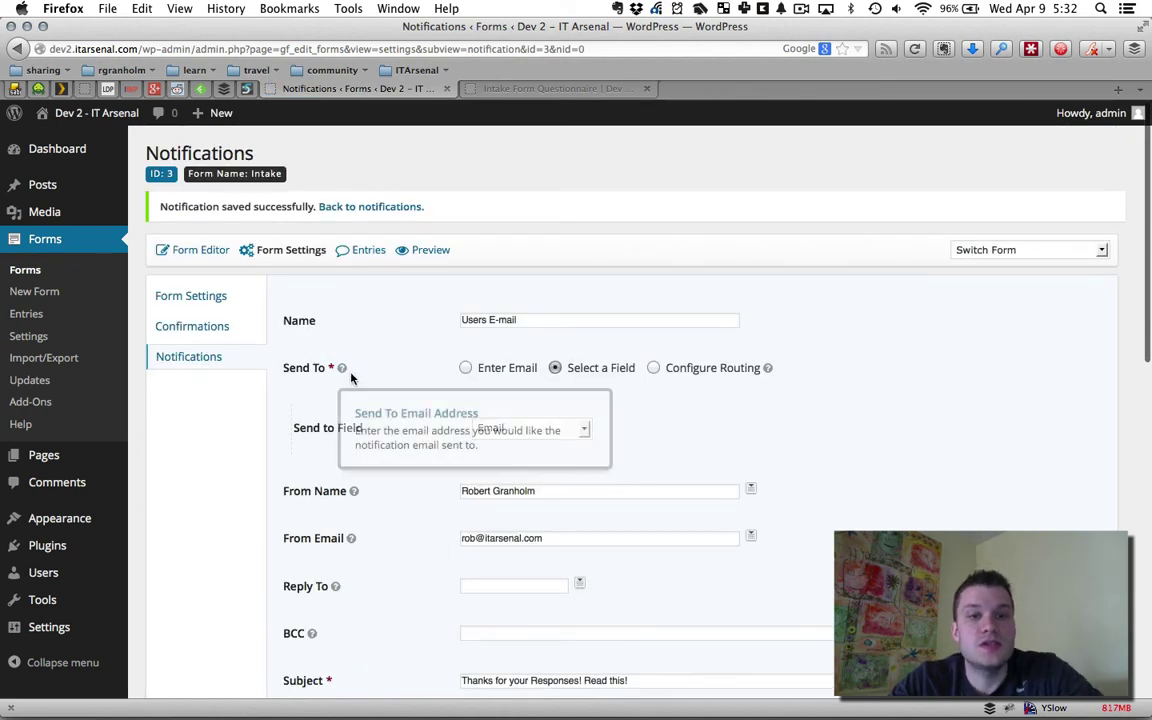
{"action": "left_click", "coordinate": [191, 356]}
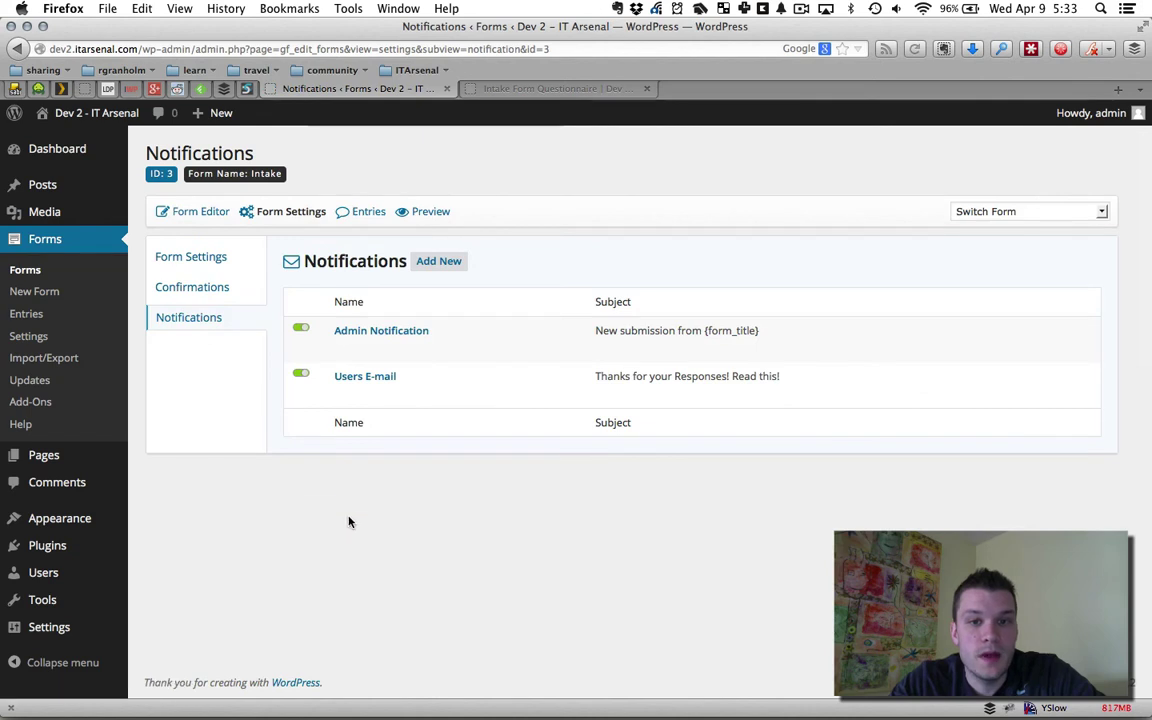
{"action": "mouse_move", "coordinate": [342, 342]}
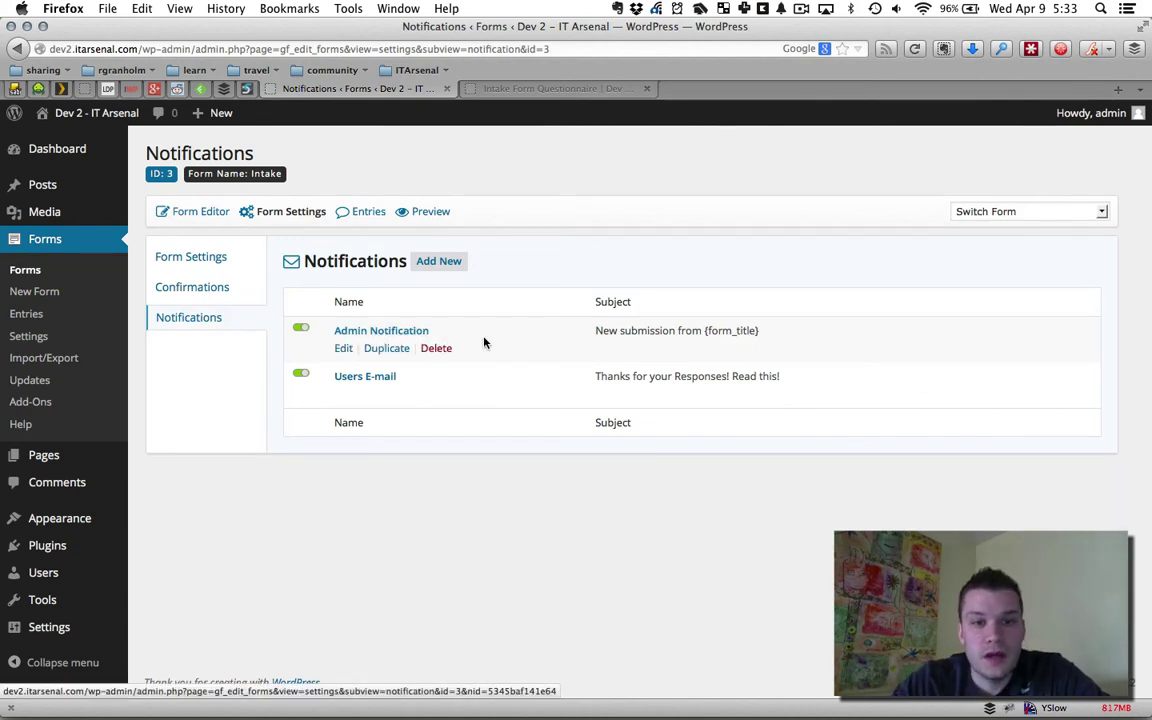
{"action": "mouse_move", "coordinate": [381, 388]}
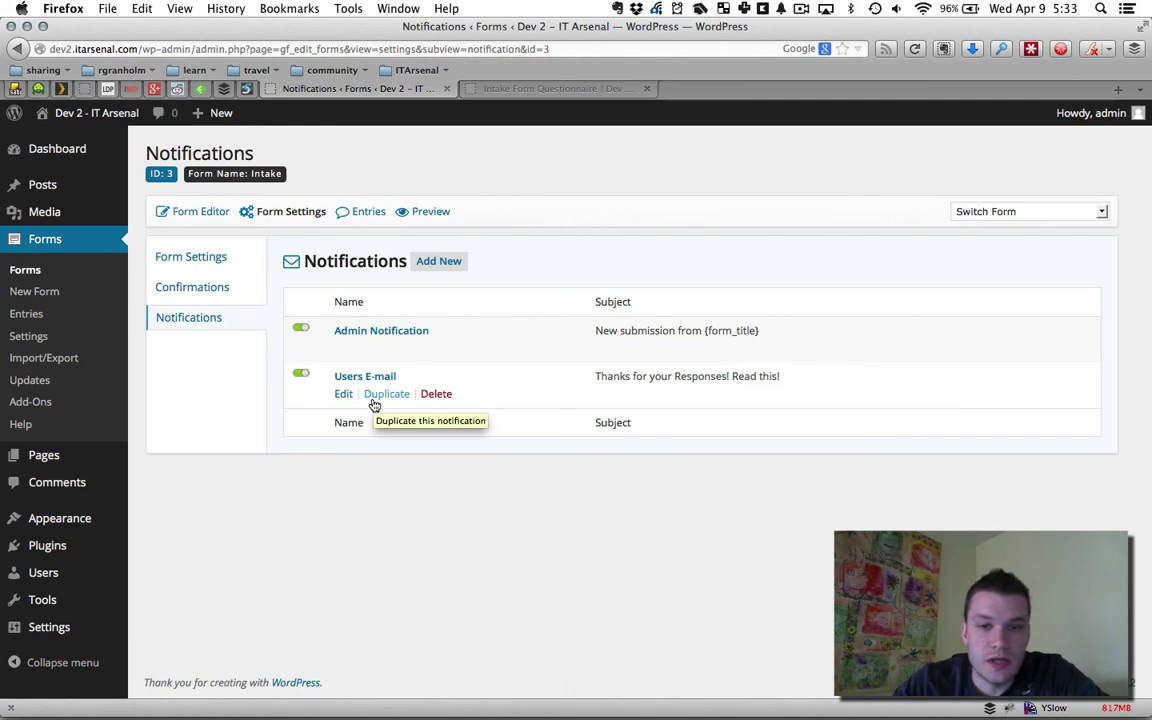